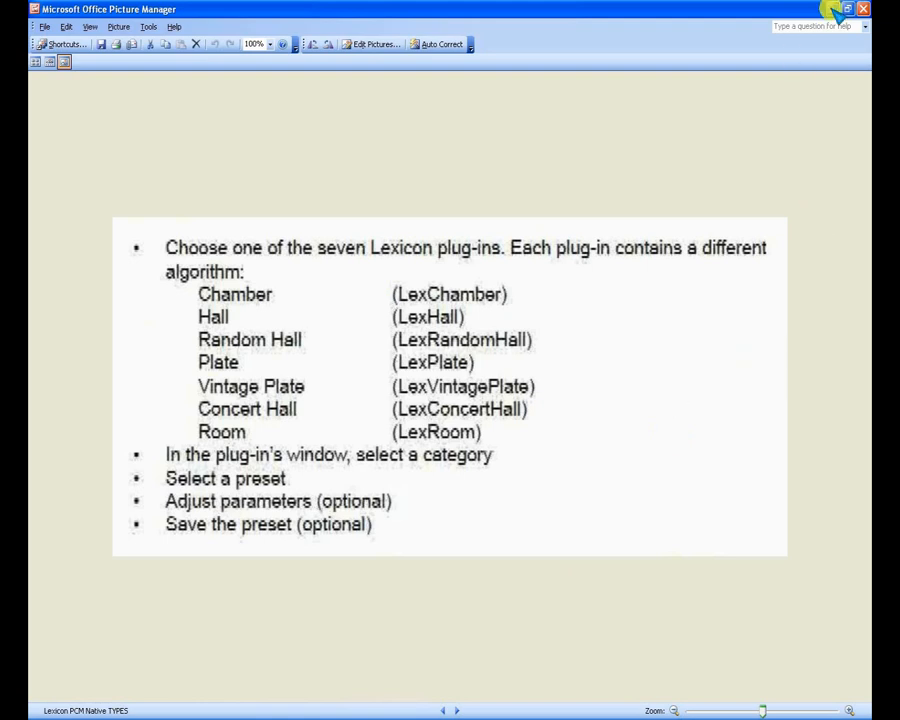
- Switch to FL Studio, close the LexPlate window and reposition the LexConcertHall window slightly
click(150, 709)
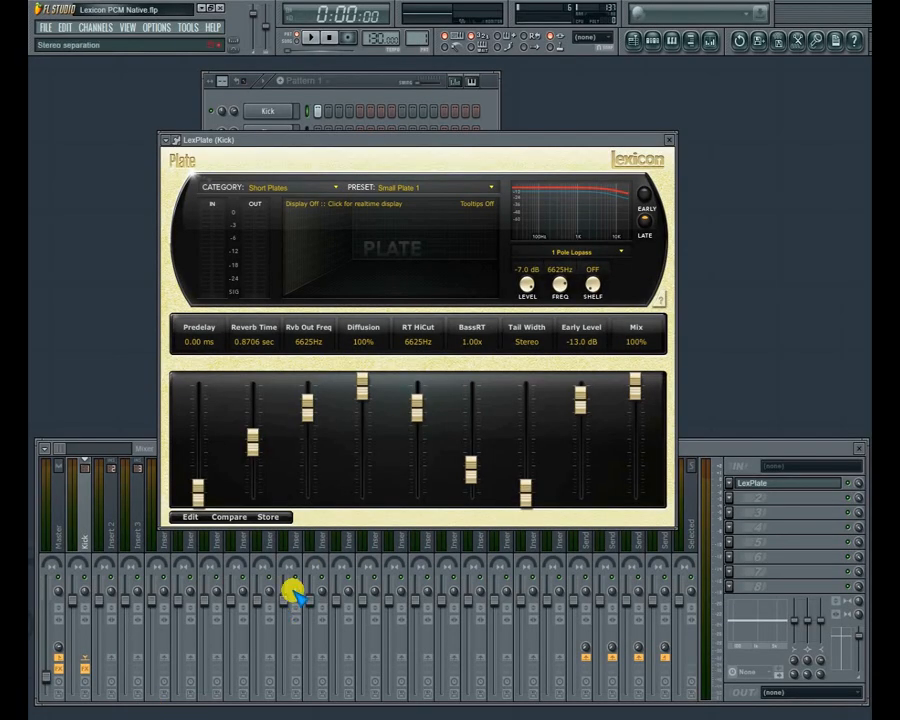
click(667, 140)
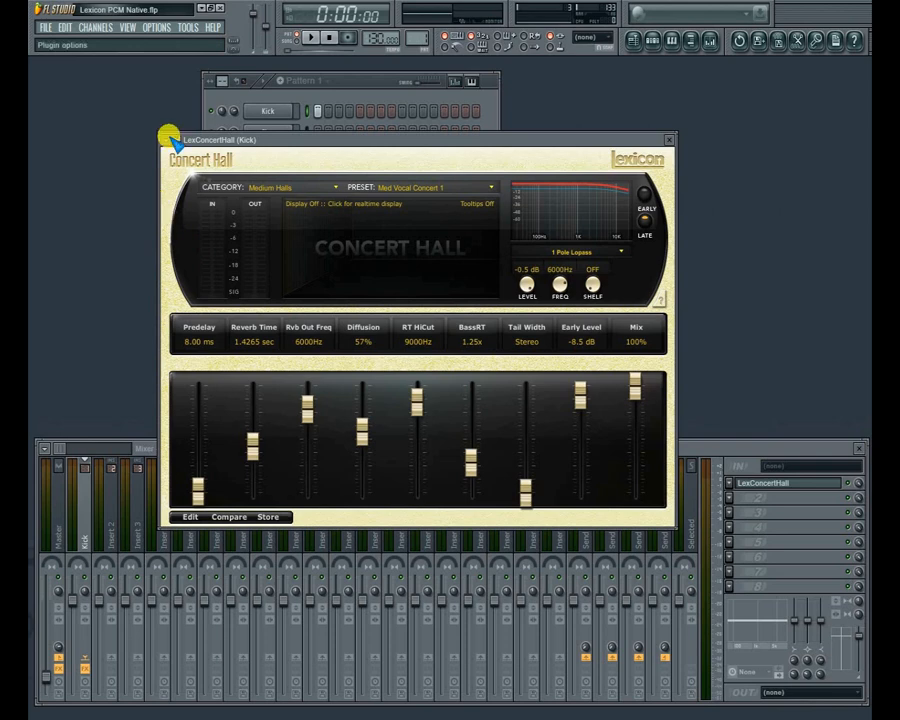
drag(247, 141, 261, 152)
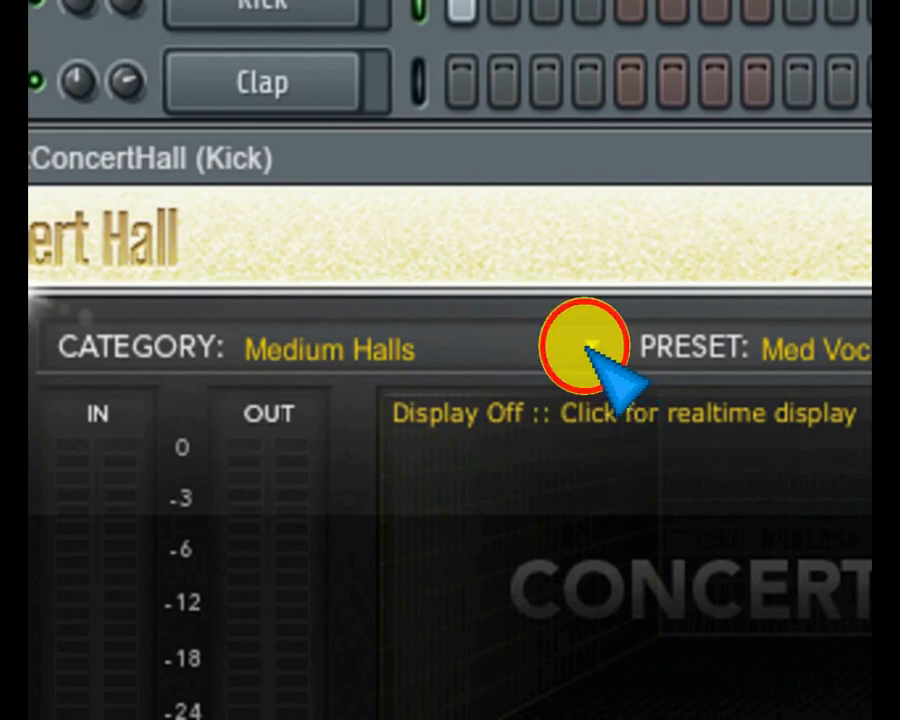
- Examine the category, preset and filter-type choices offered by the Concert Hall reverb
click(588, 350)
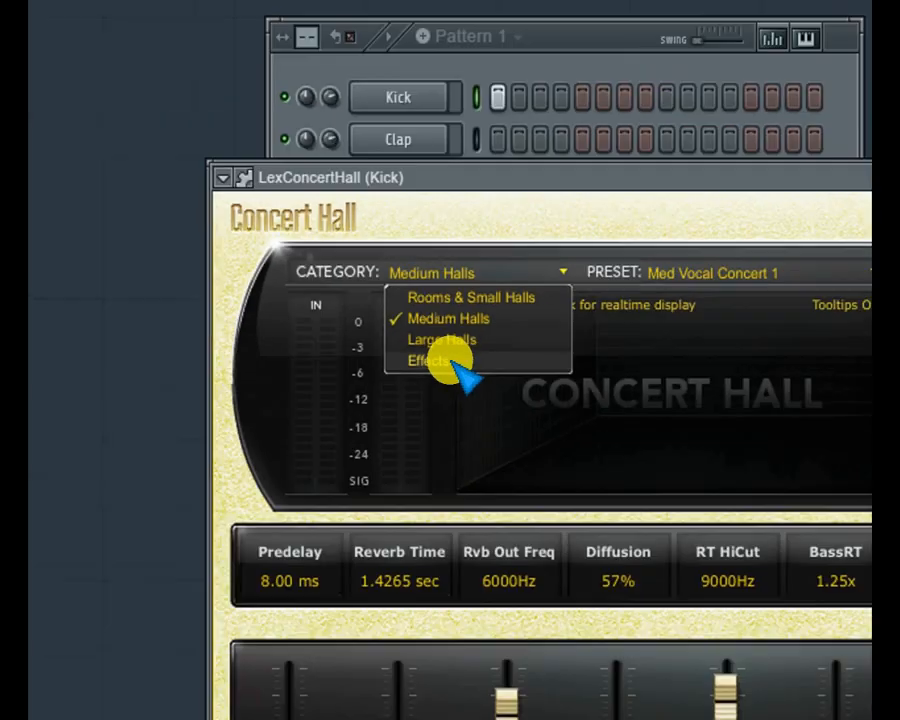
click(640, 205)
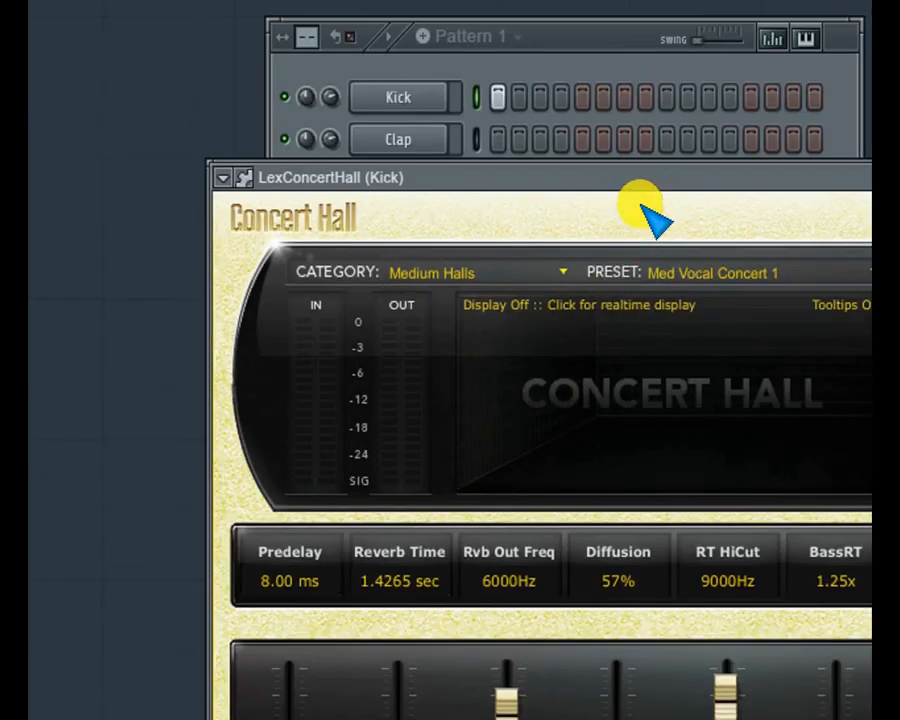
click(734, 270)
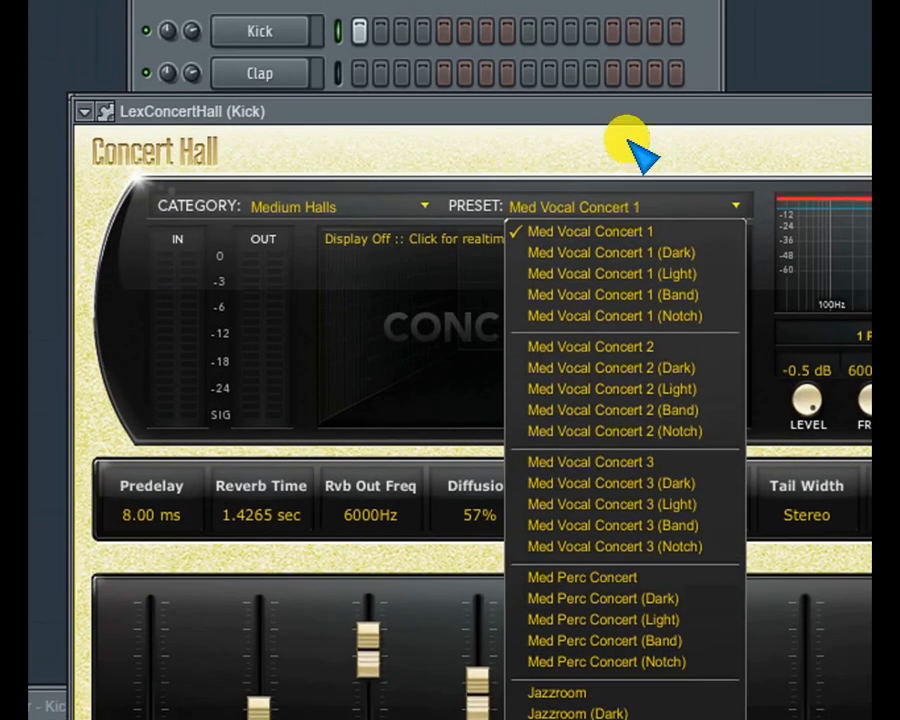
click(627, 143)
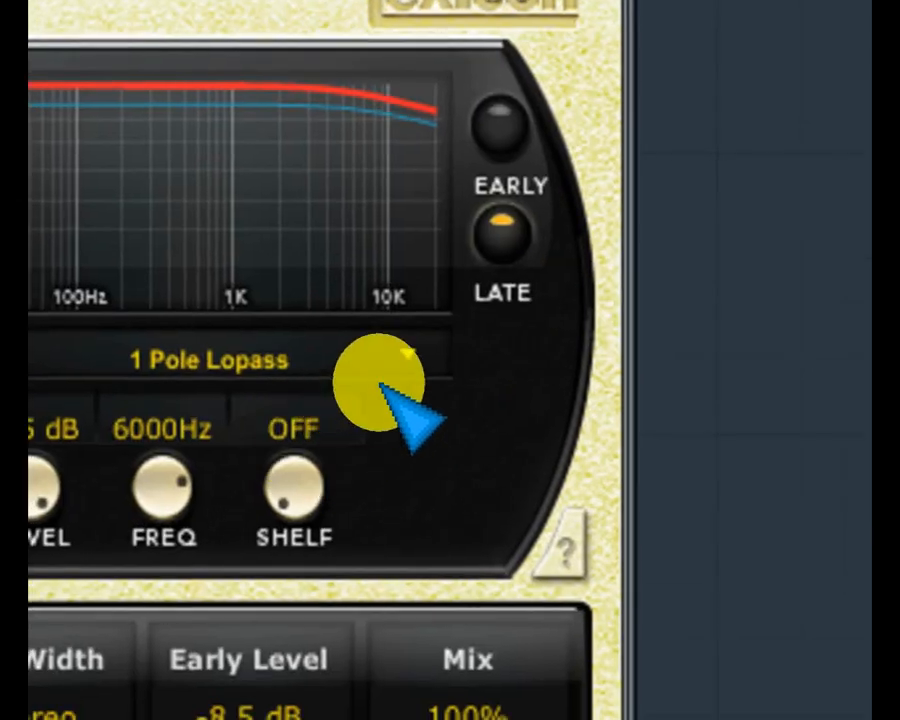
click(406, 353)
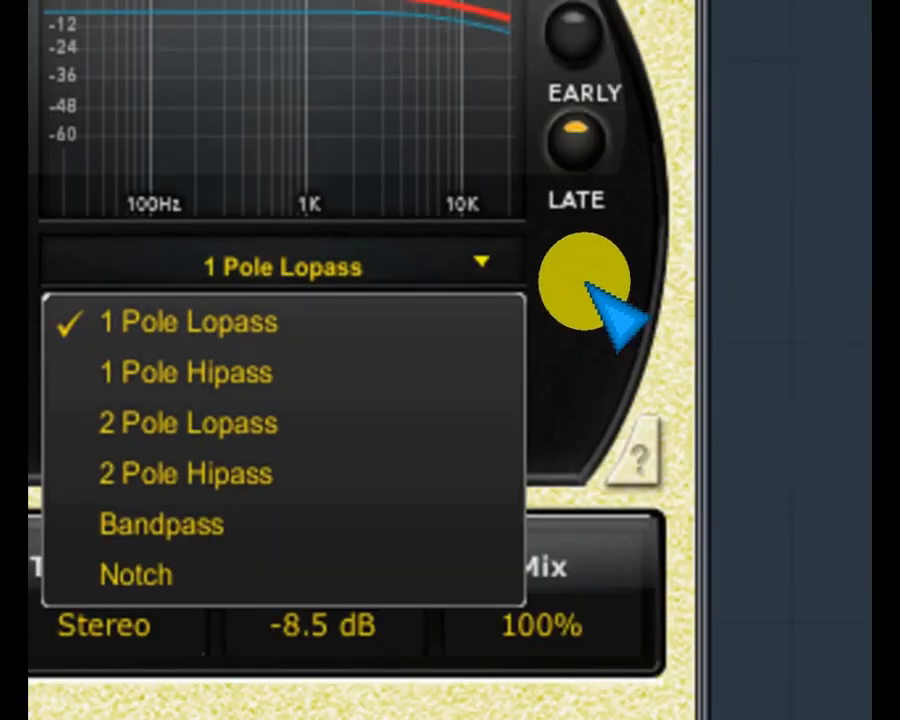
click(580, 235)
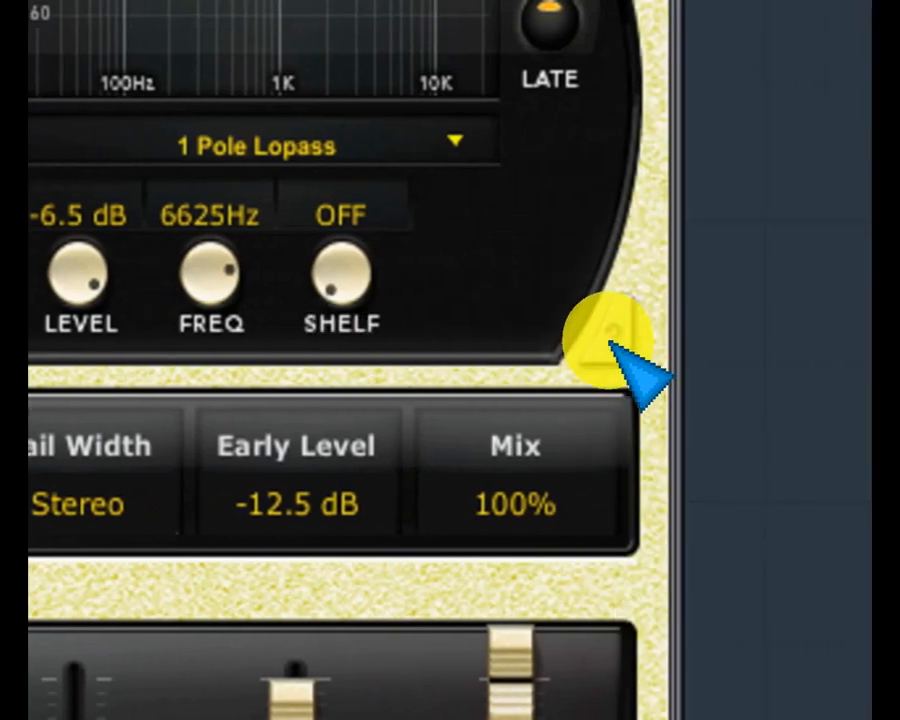
- Toggle the tooltips of the LexPlate reverb on and off
click(610, 338)
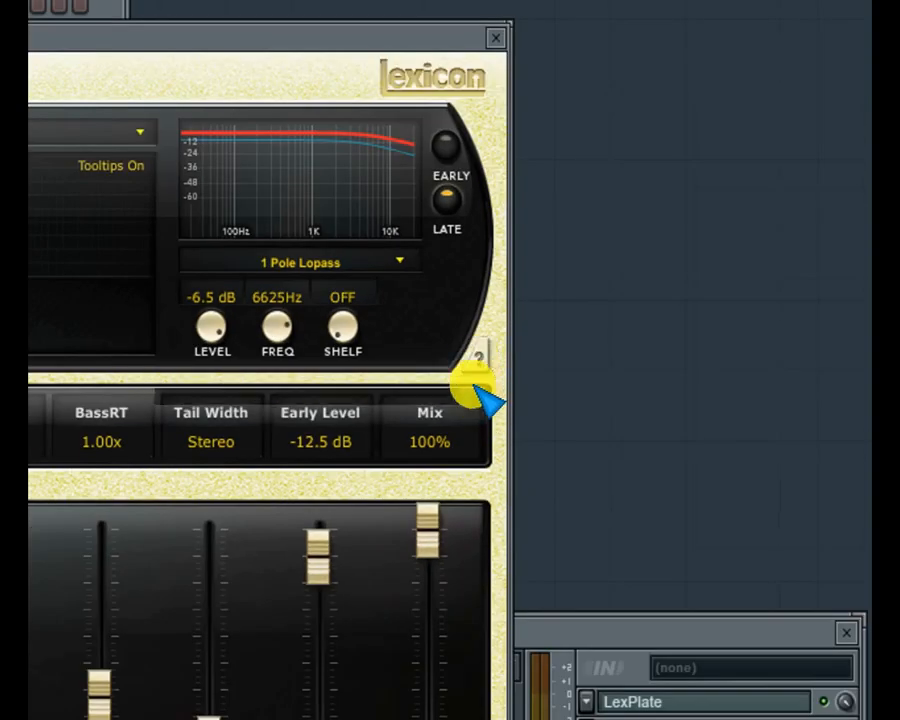
click(481, 356)
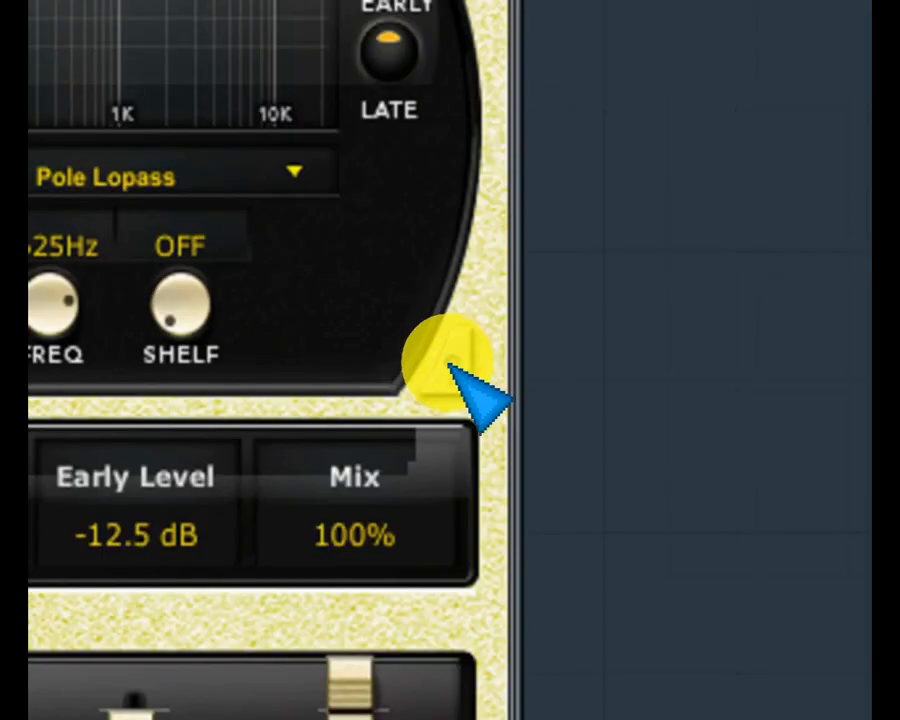
click(478, 358)
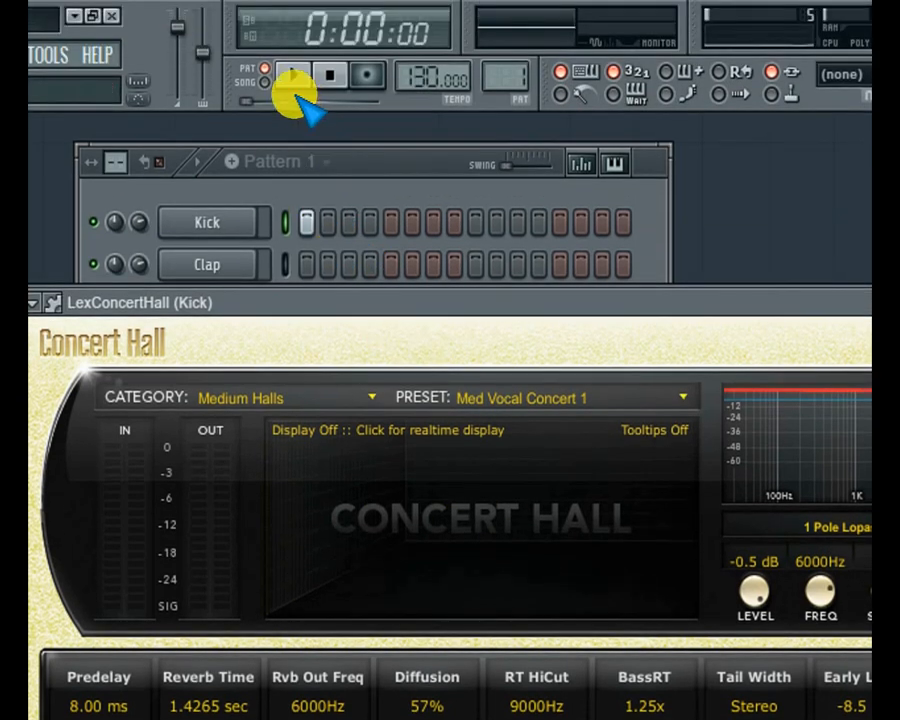
- Play the kick pattern with the Concert Hall's real-time display set to Multiband, and stop playback
click(293, 13)
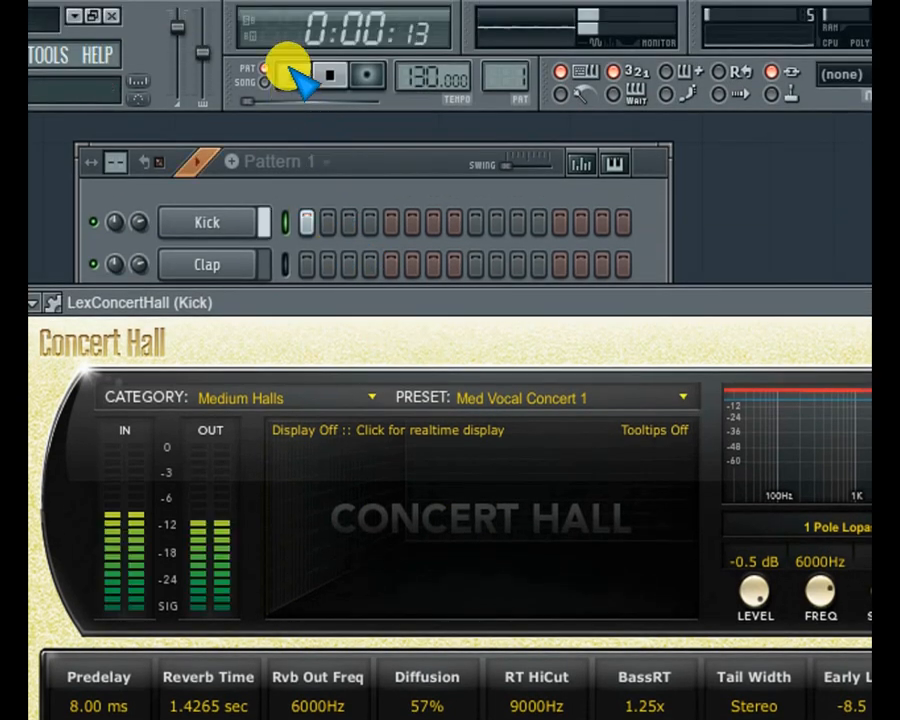
click(449, 520)
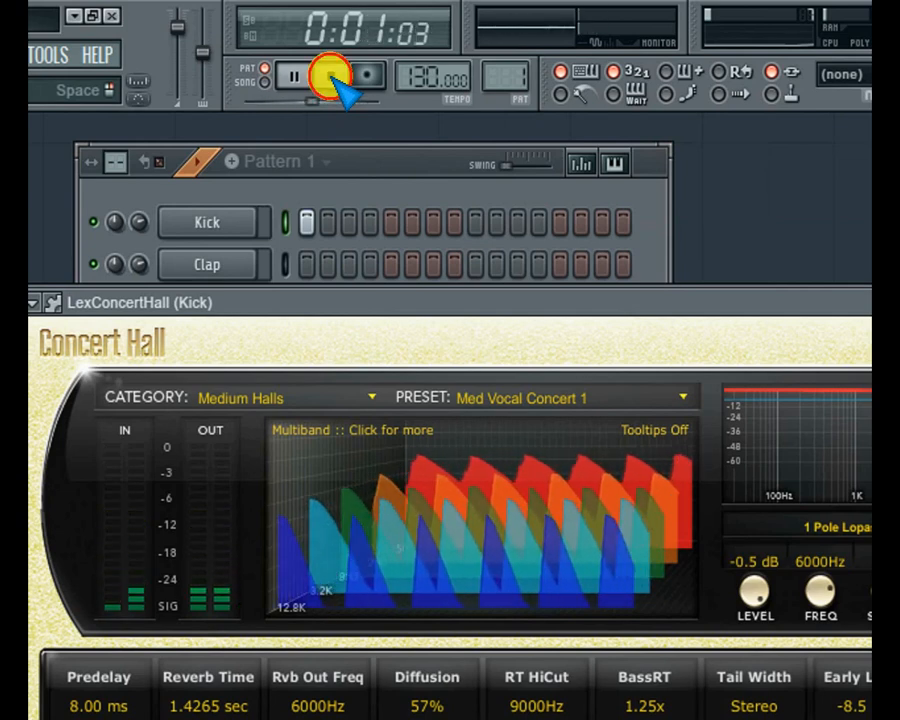
click(331, 77)
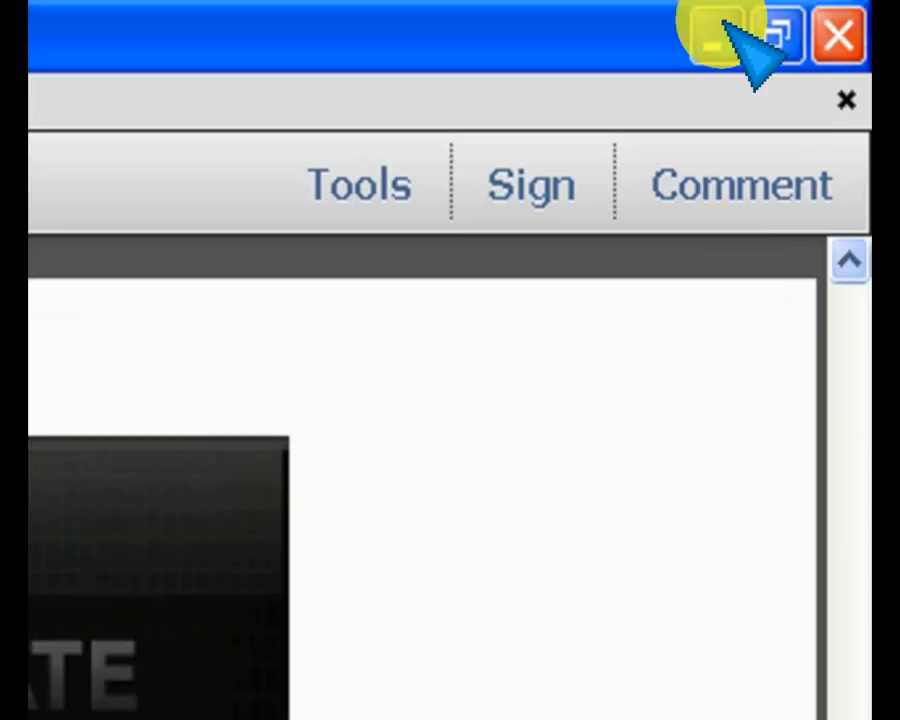
- Minimize the PDF manual, set Concert Hall's real-time display to Frequency and briefly play the pattern
click(718, 35)
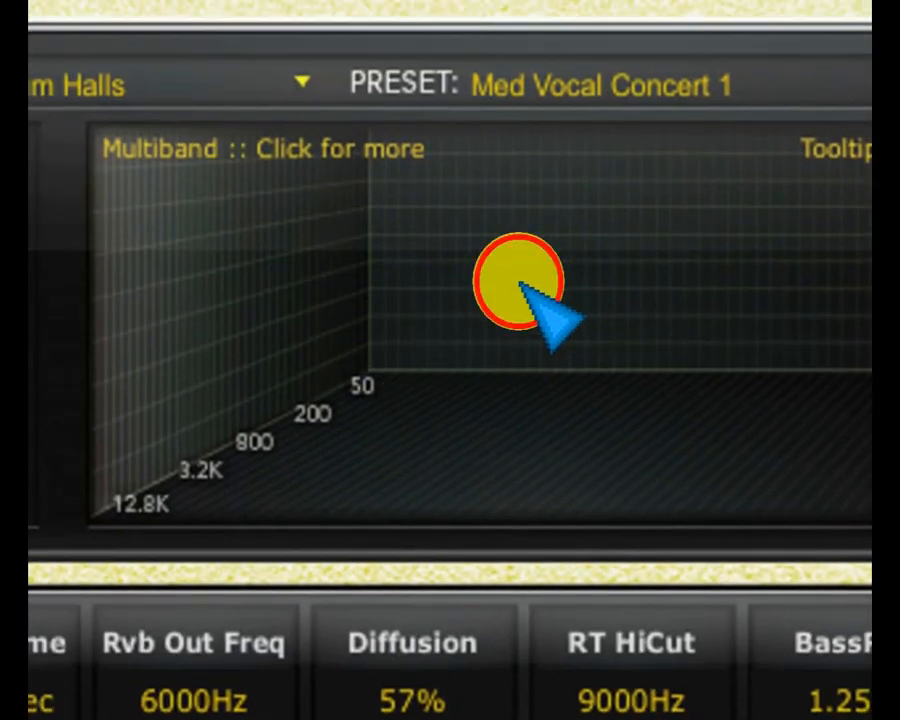
click(520, 287)
click(291, 155)
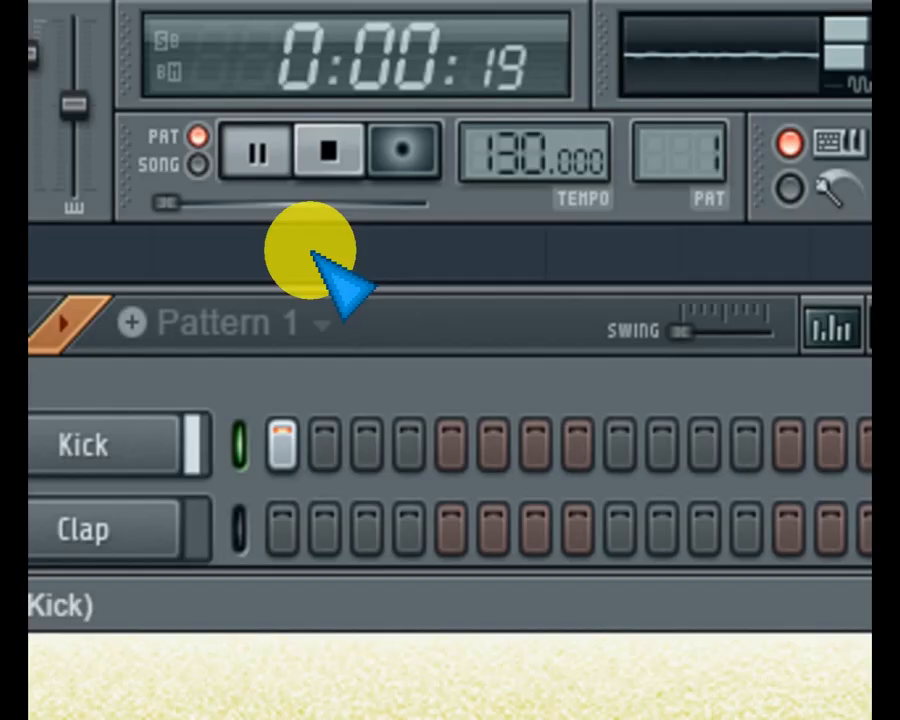
click(334, 158)
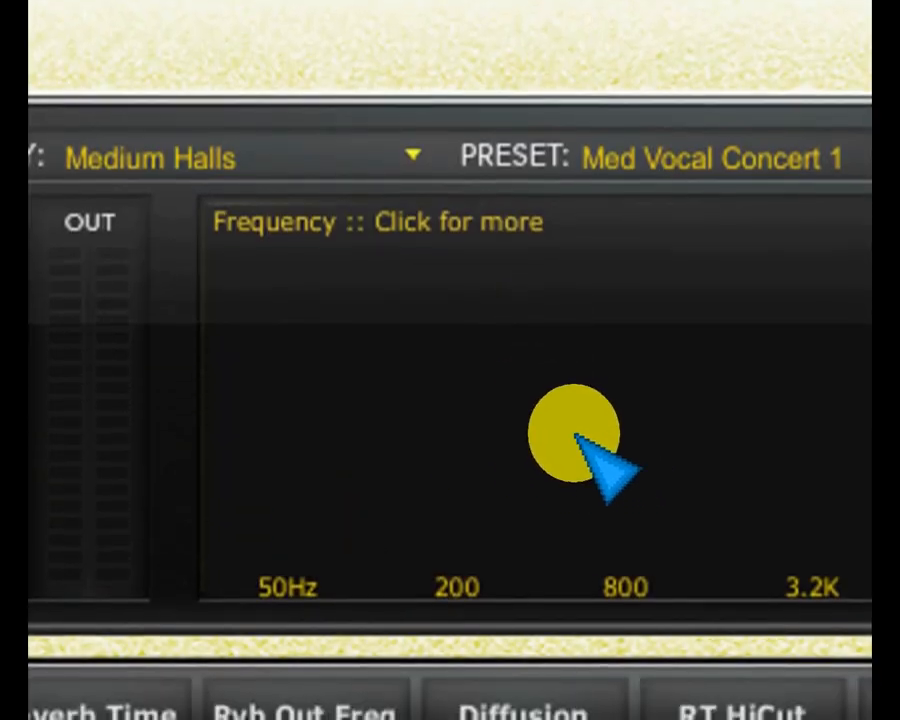
- Play the pattern with the real-time display set to Impulse, and turn the display off
click(560, 416)
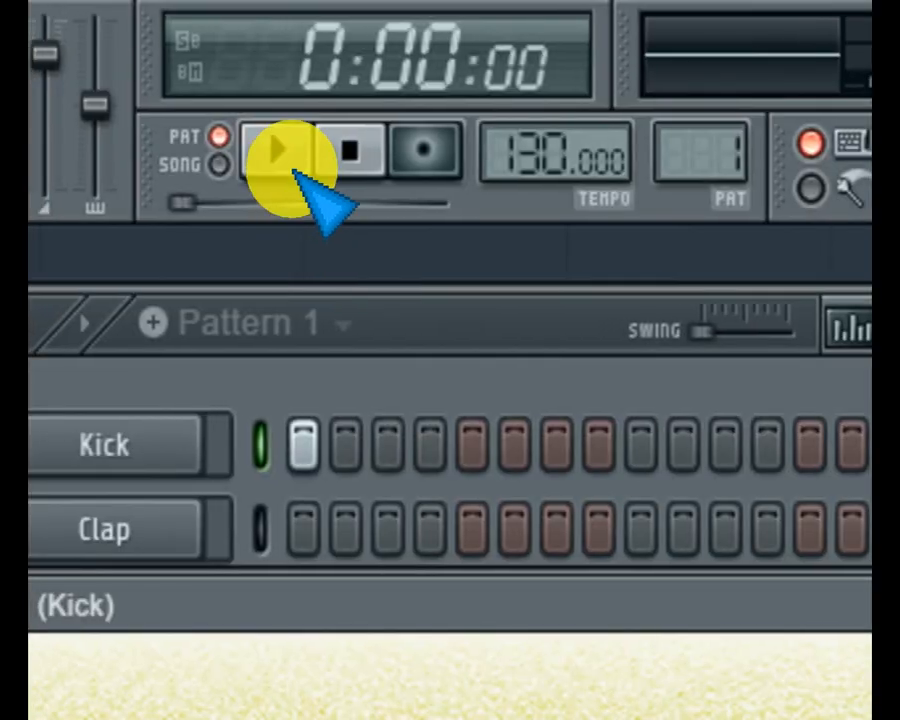
click(285, 155)
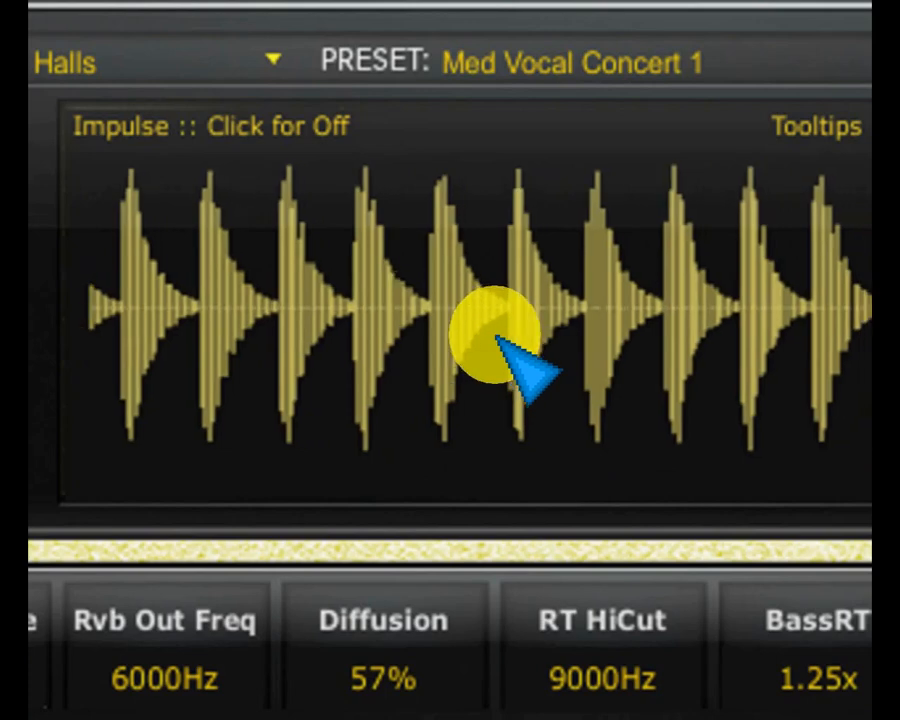
click(489, 239)
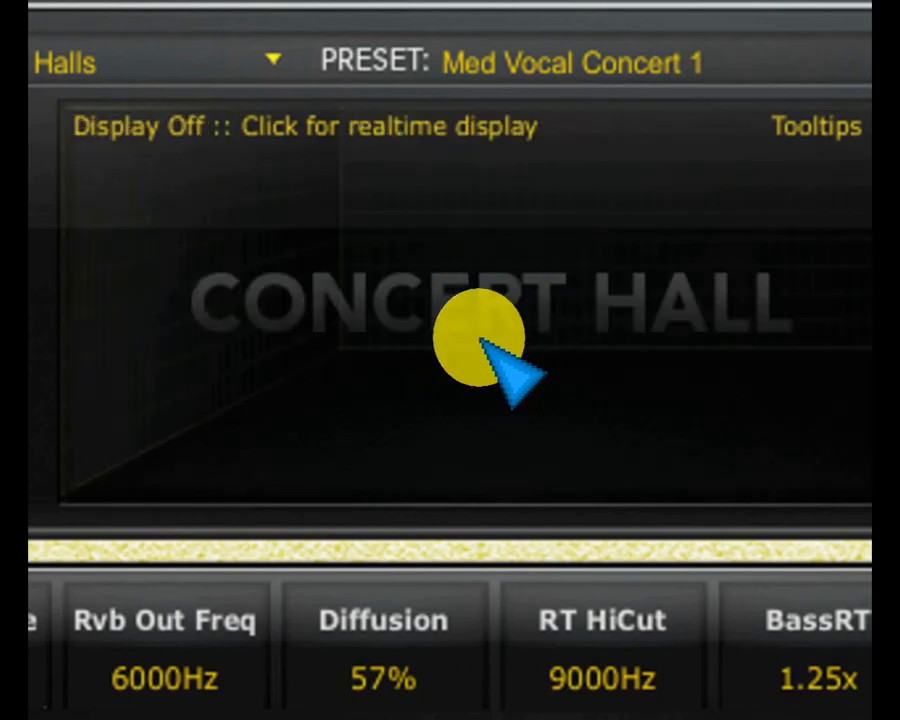
- Cycle the real-time display through Multiband and Frequency to Impulse during playback, and stop the pattern
click(481, 353)
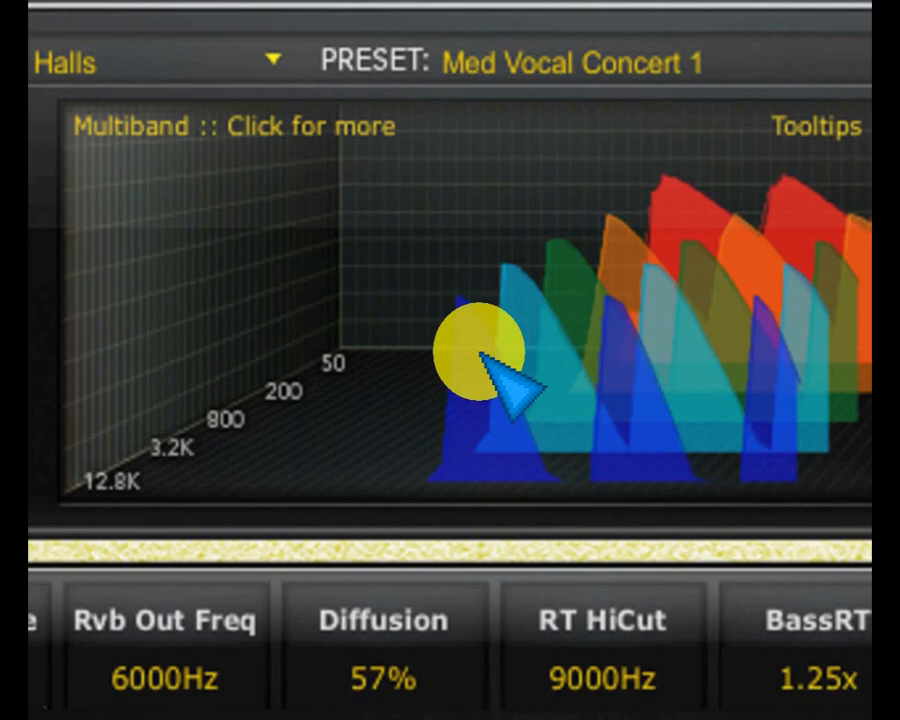
click(585, 372)
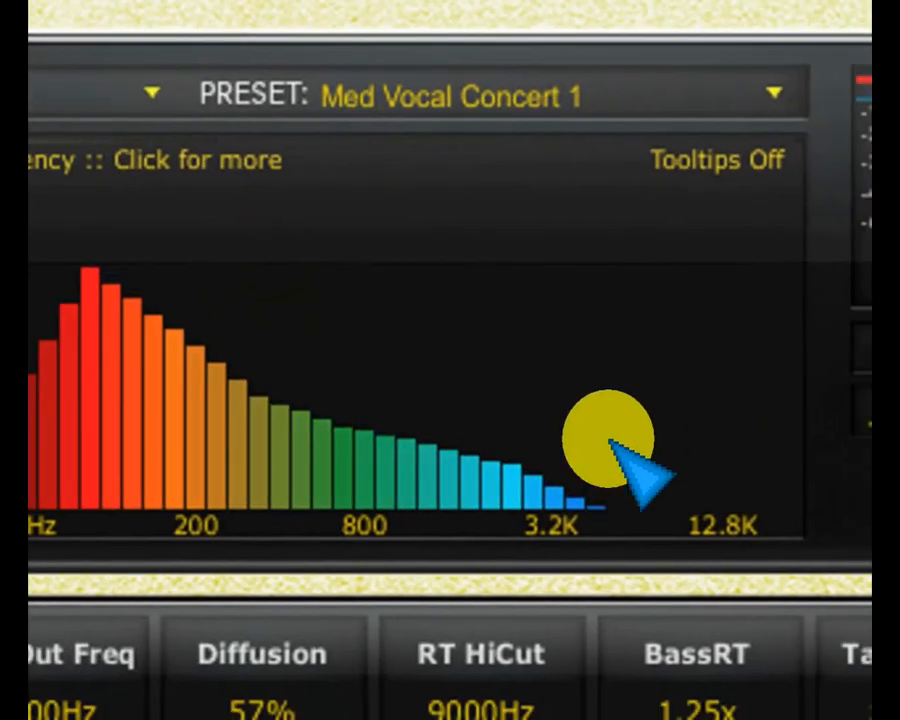
click(432, 328)
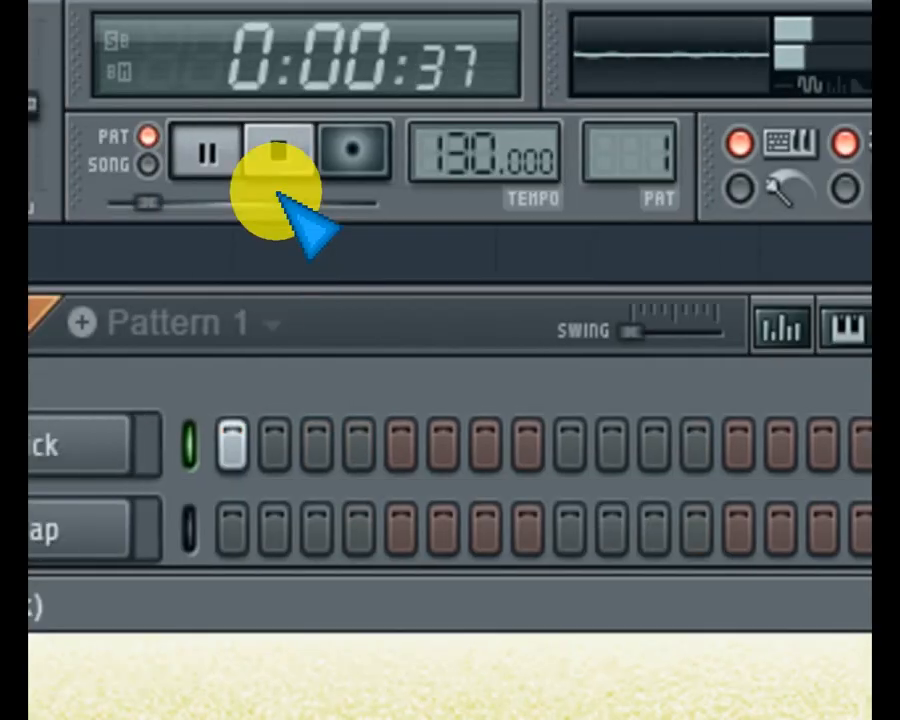
click(298, 155)
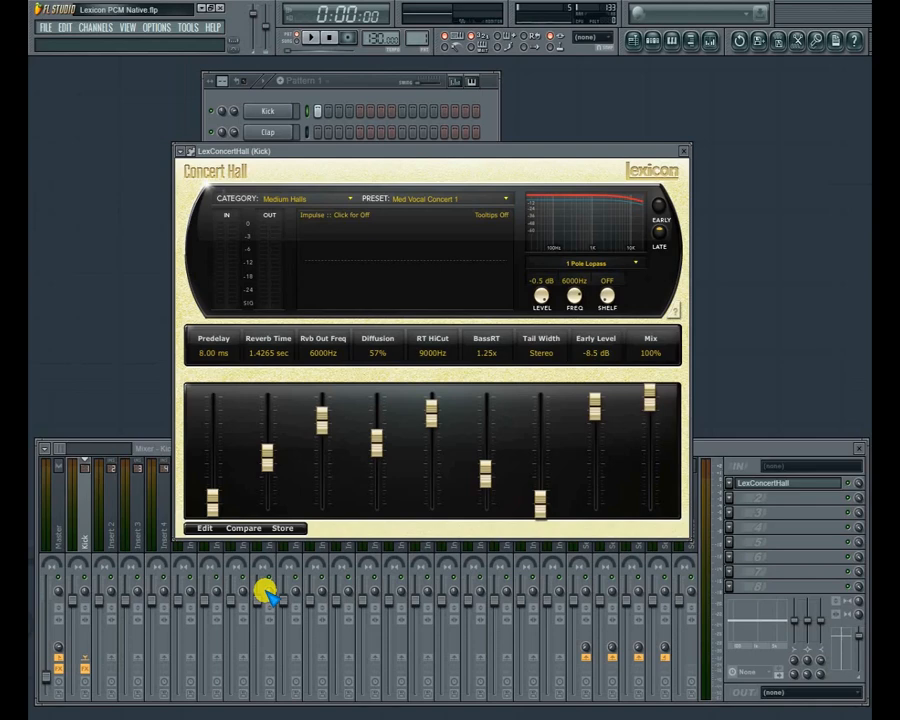
- Show the Concert Hall's edit pages and set the Predelay to 12.00 ms on the Soft Row page
click(202, 527)
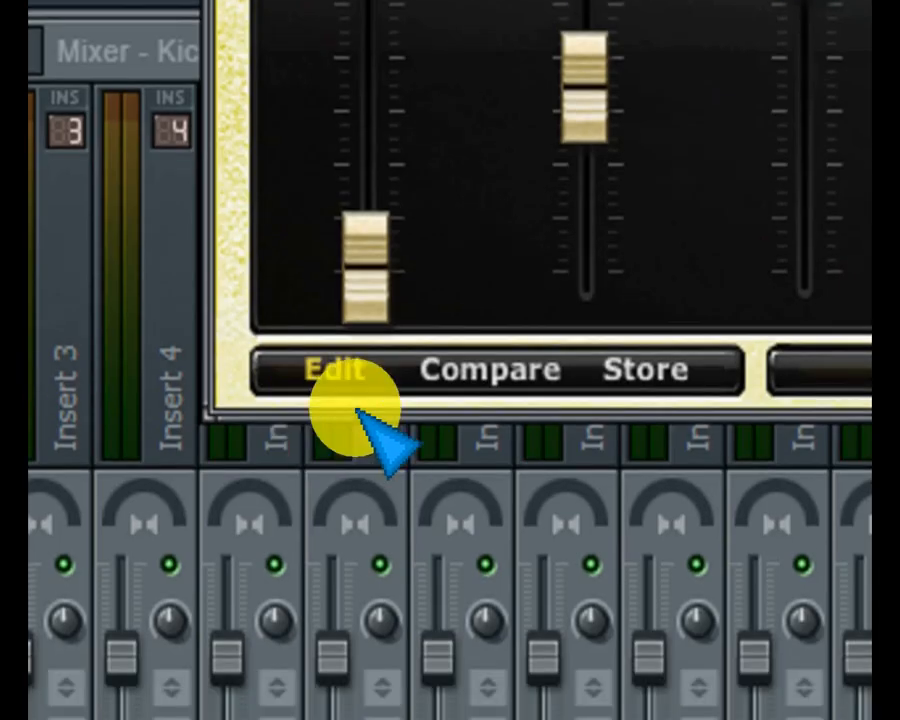
click(335, 369)
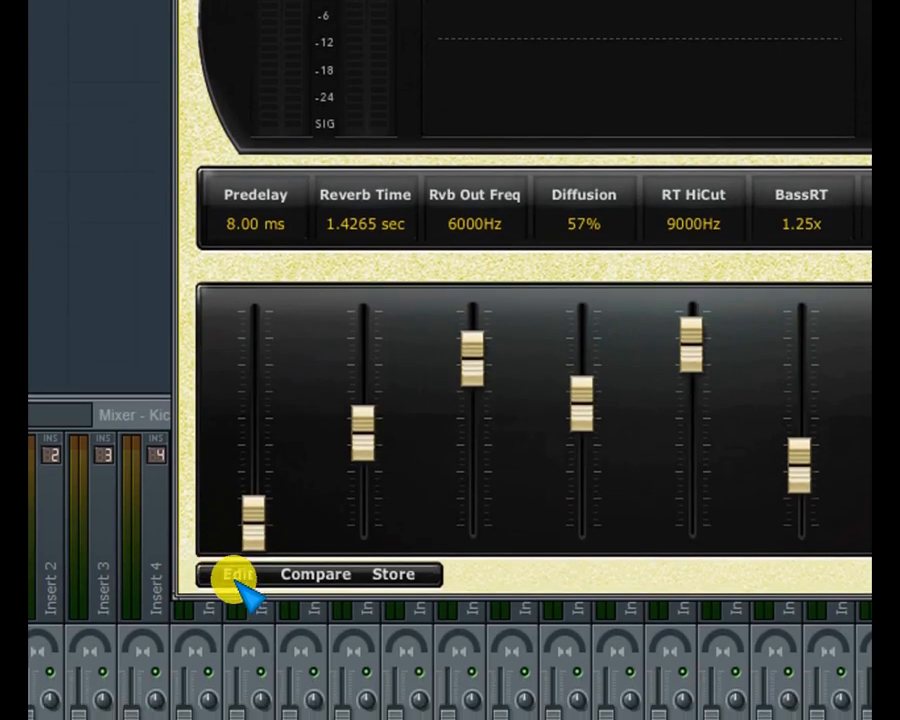
click(237, 575)
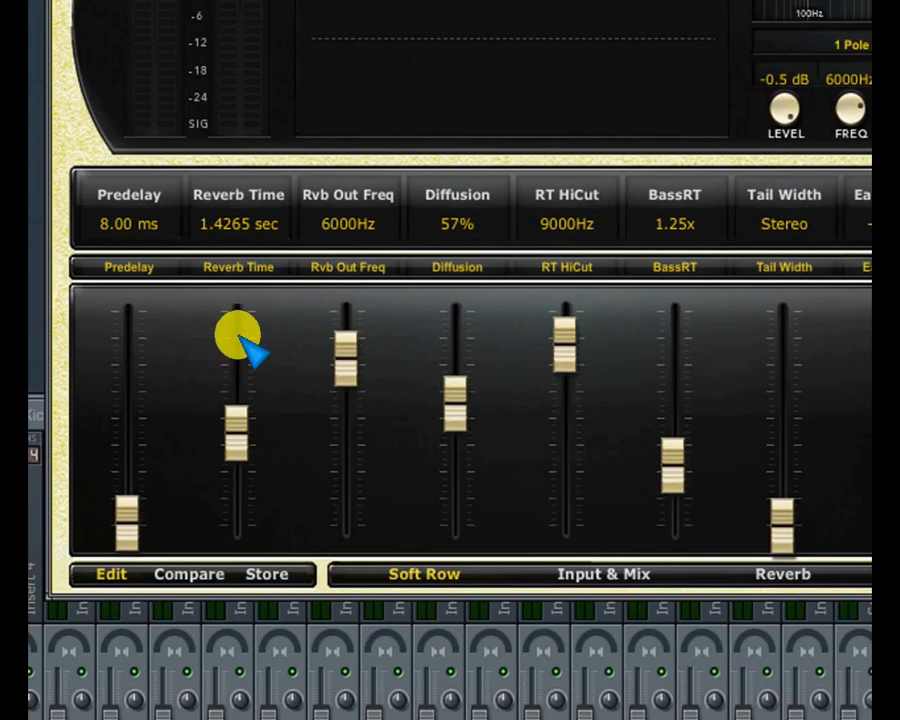
click(163, 226)
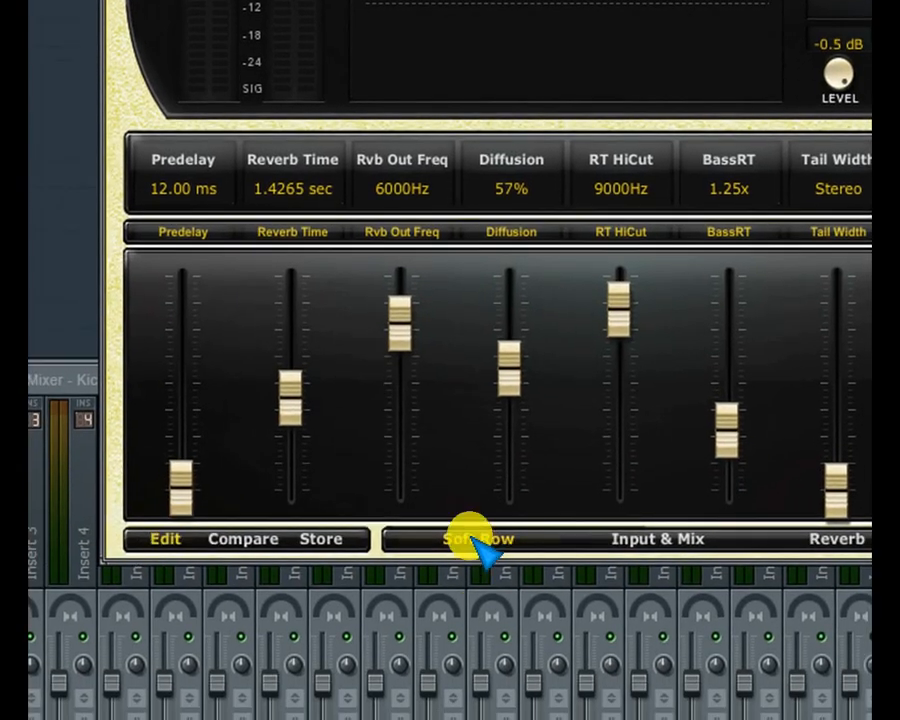
click(478, 552)
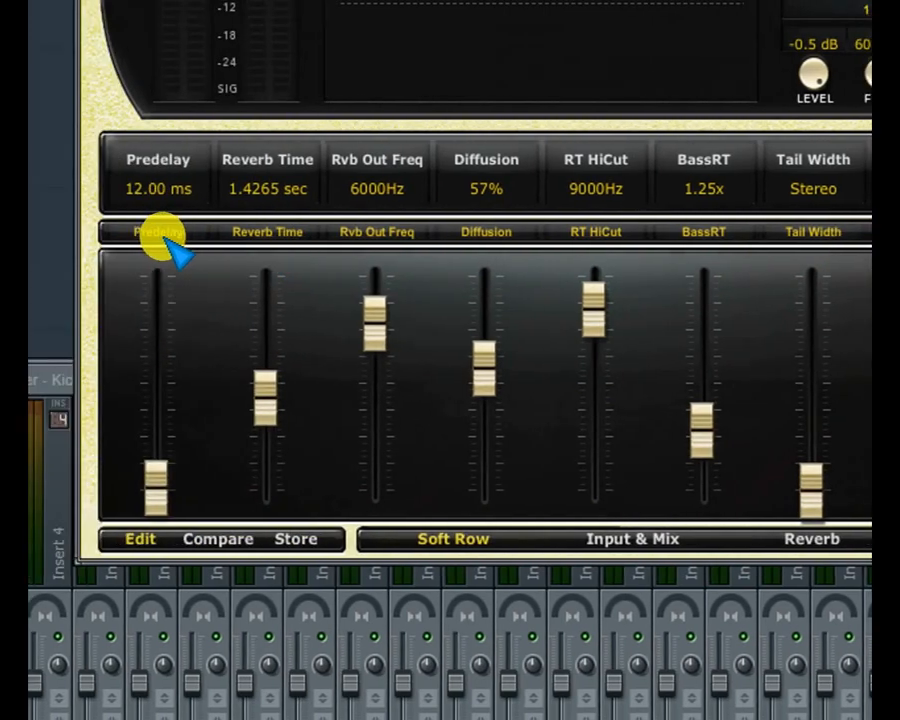
- Examine the parameters that can be assigned to each of Concert Hall's Soft Row sliders, from Predelay through to Mix
click(168, 243)
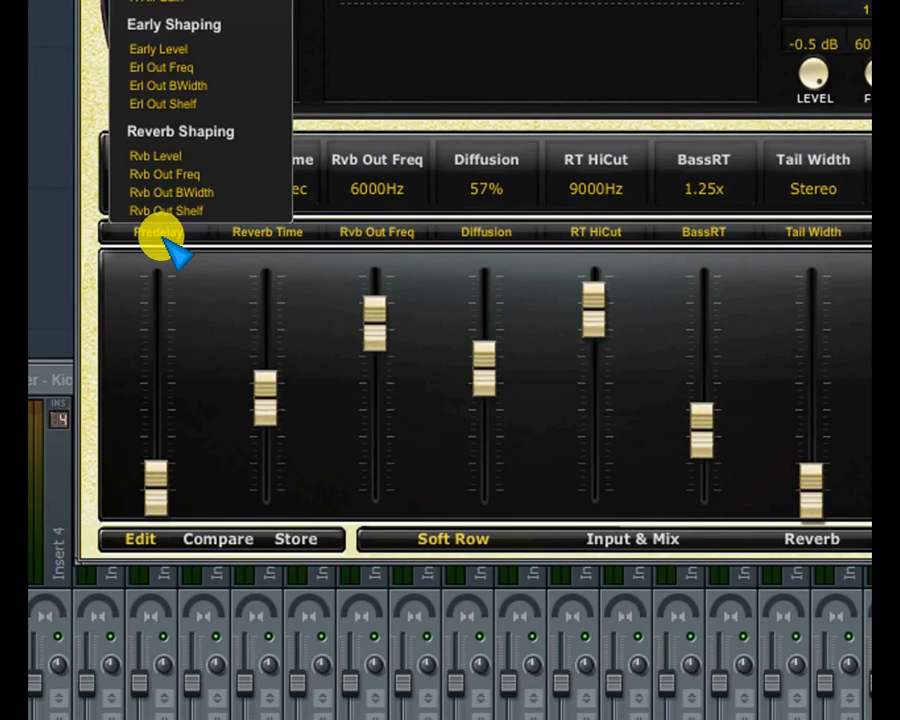
click(255, 270)
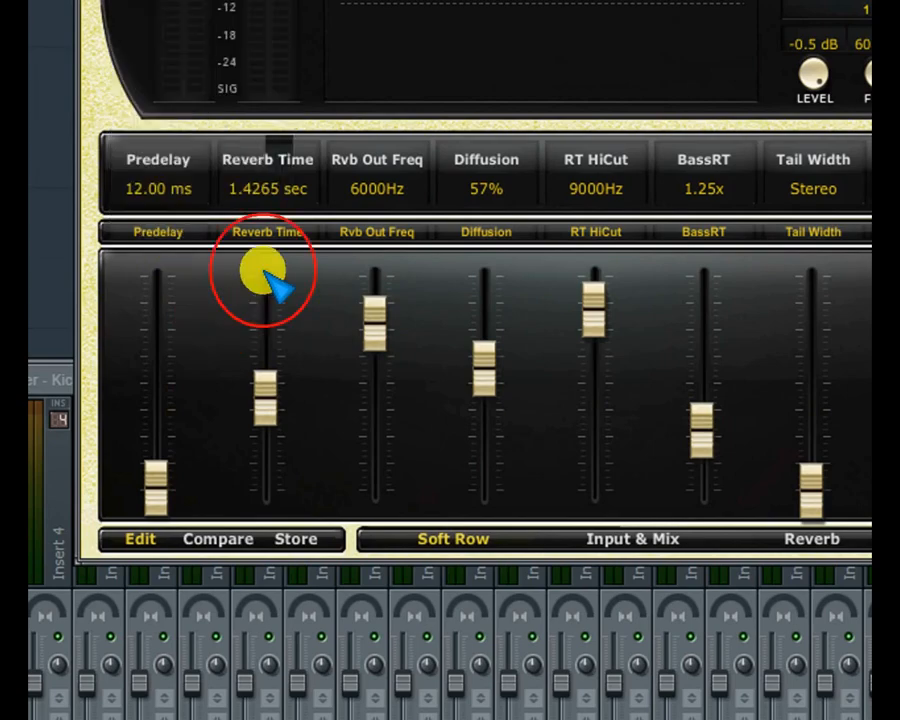
click(265, 234)
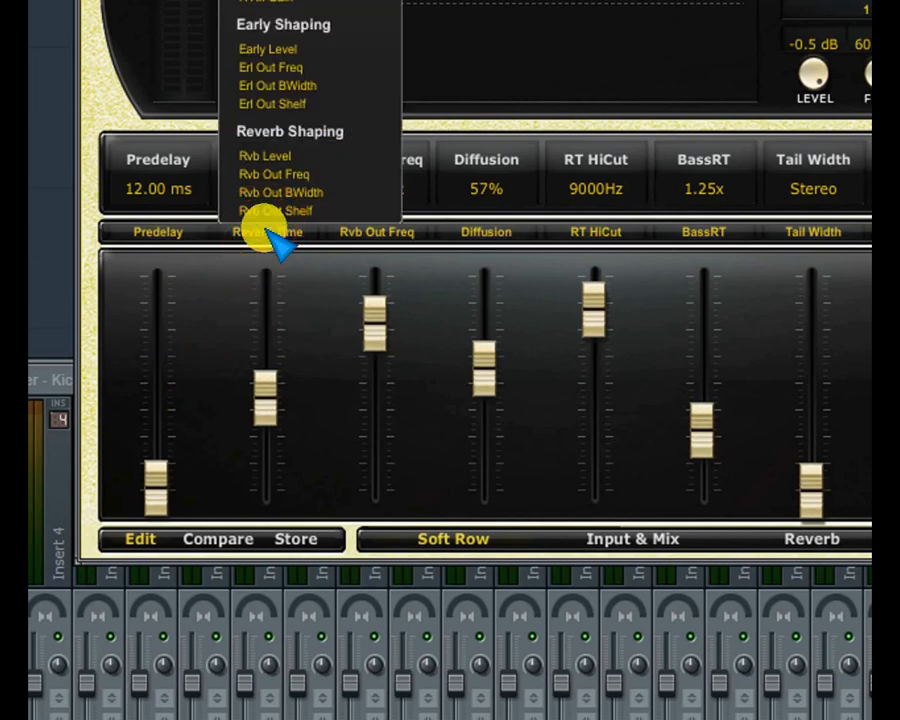
click(228, 298)
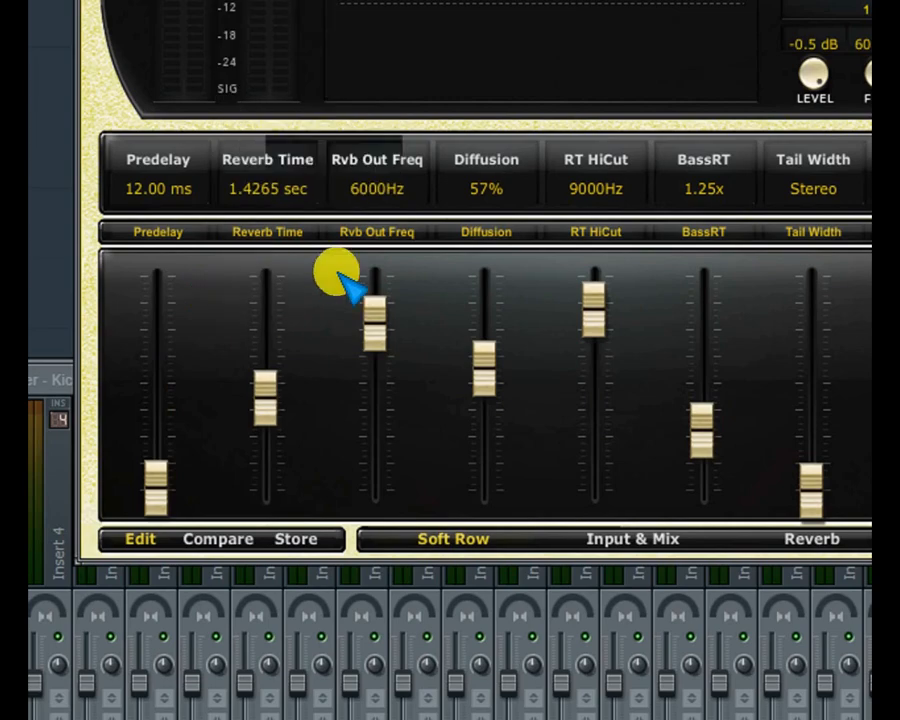
click(380, 236)
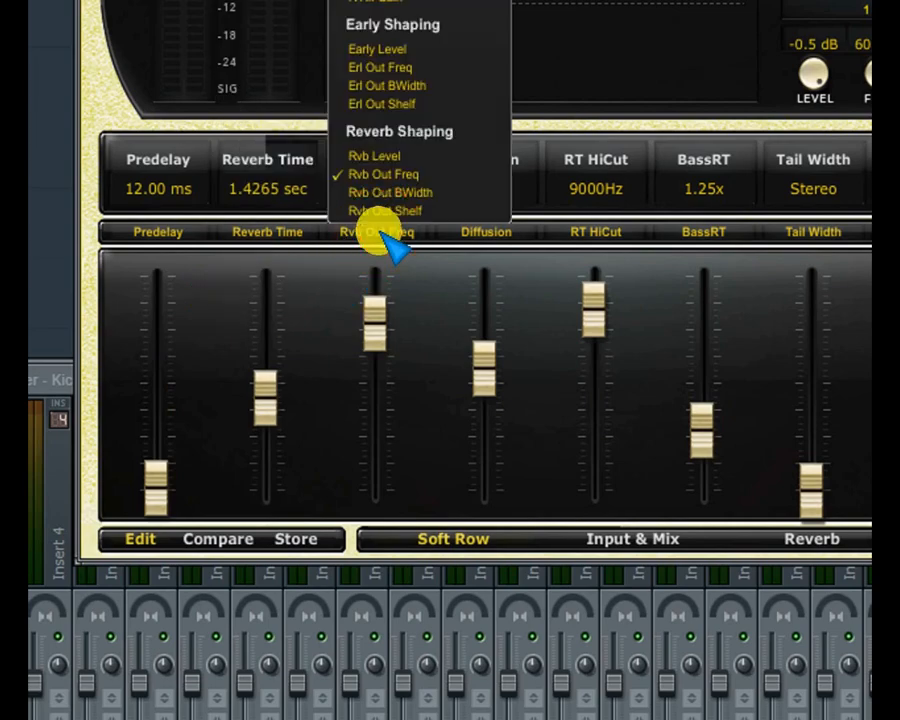
click(496, 236)
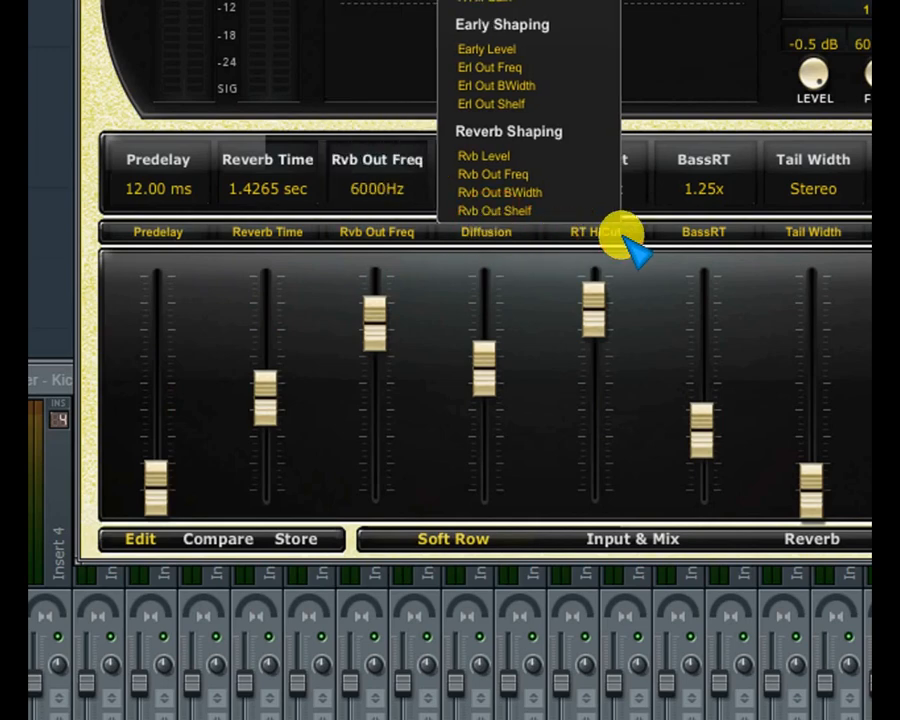
click(623, 236)
click(703, 237)
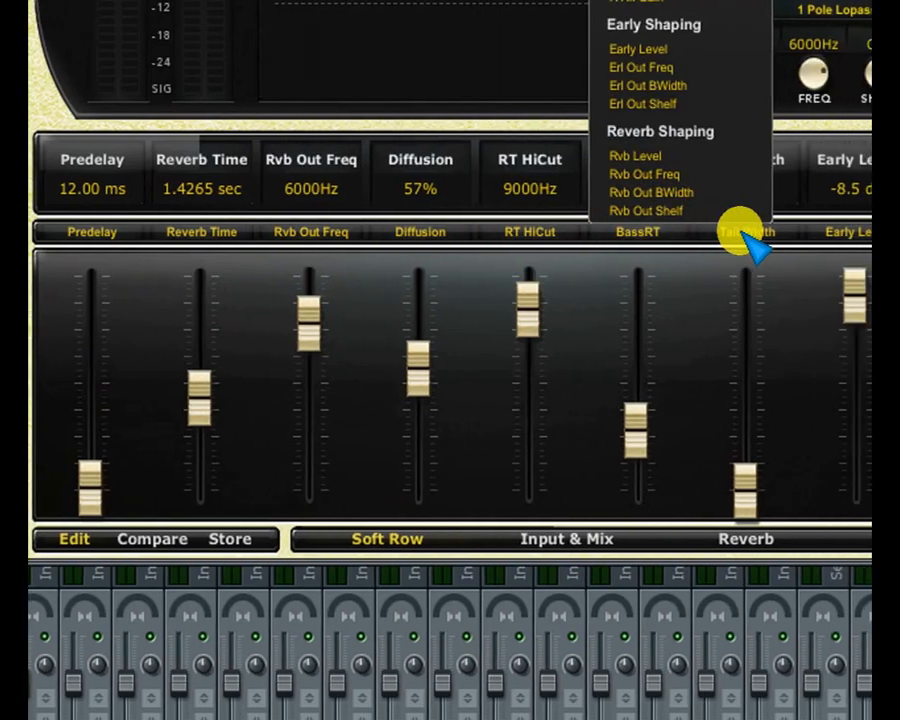
click(768, 232)
click(870, 232)
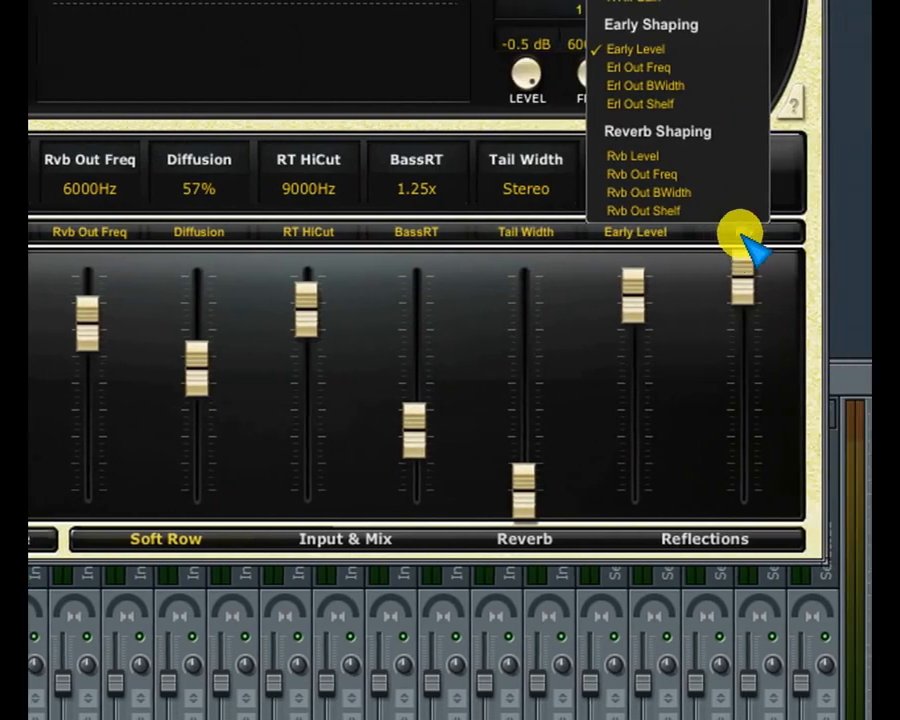
click(828, 233)
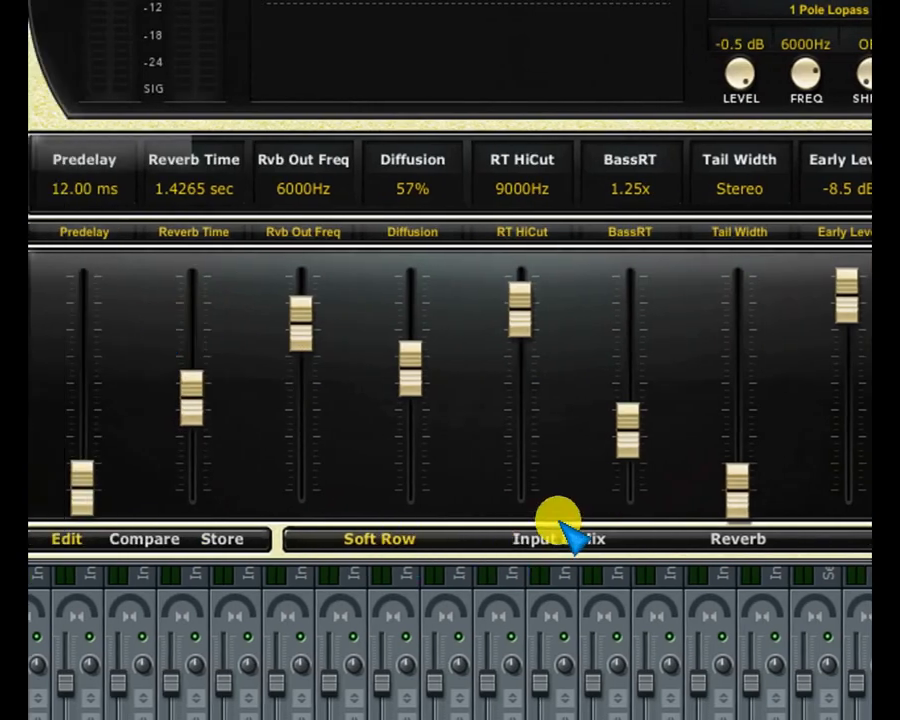
- Show the Concert Hall's Input & Mix edit page, followed by its Reverb edit page
click(560, 536)
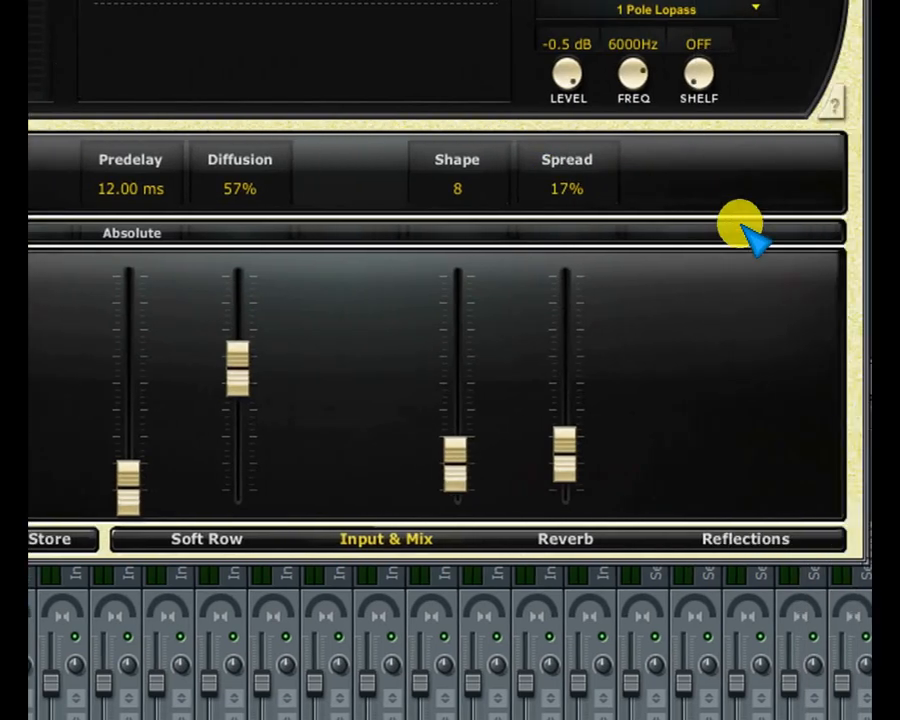
click(542, 539)
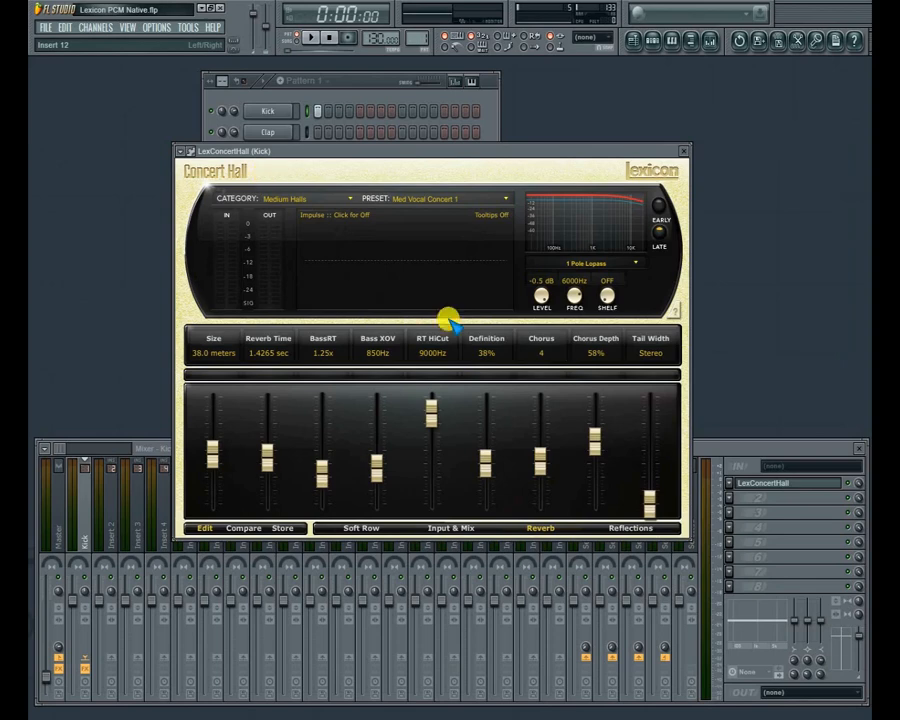
- Replace Concert Hall in the Kick track's first effect slot with LexPlate, and show the Plate's edit pages
click(731, 485)
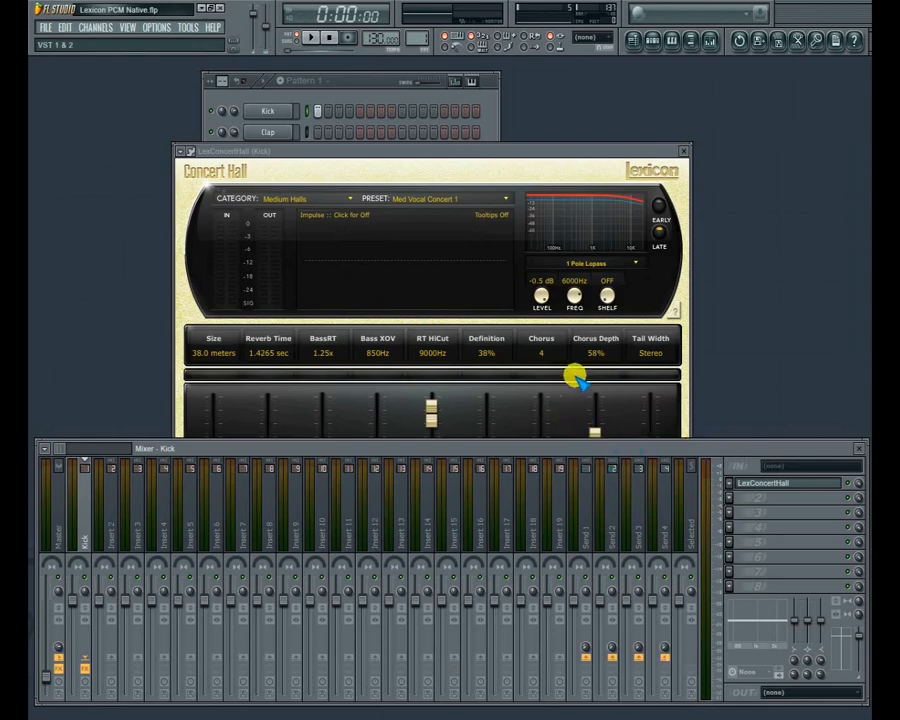
click(575, 374)
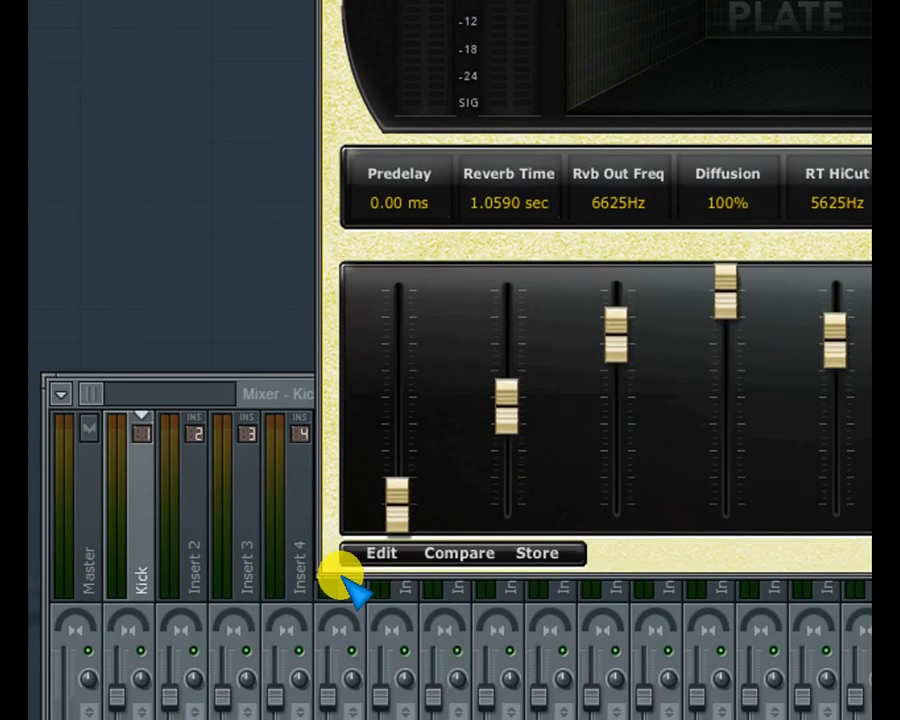
click(380, 714)
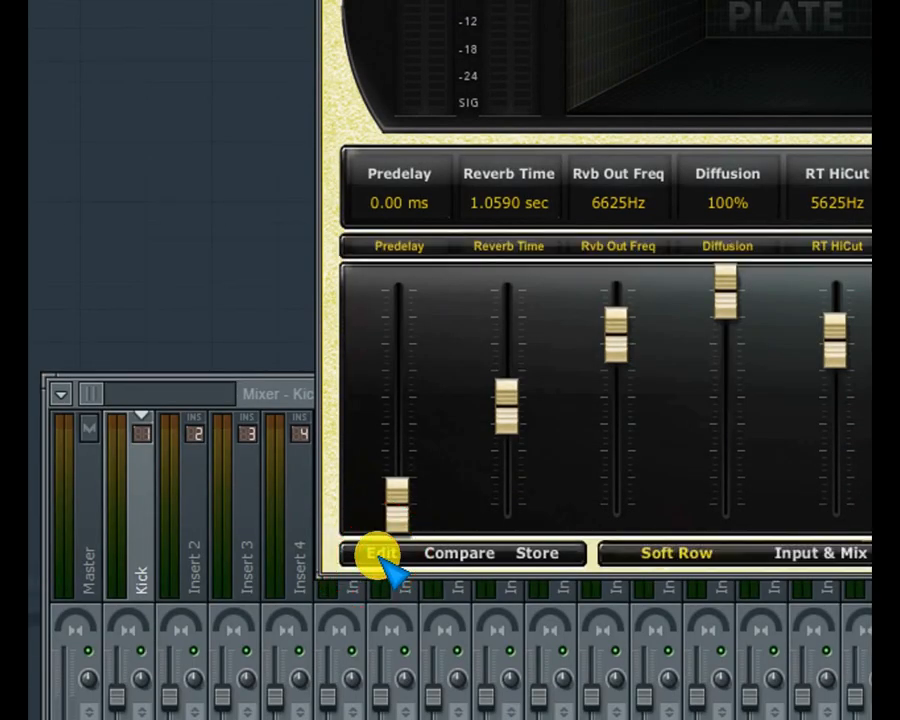
- Review the Plate's Soft Row, Input & Mix and Reverb pages, and list the damping options for RT HiCut
click(677, 556)
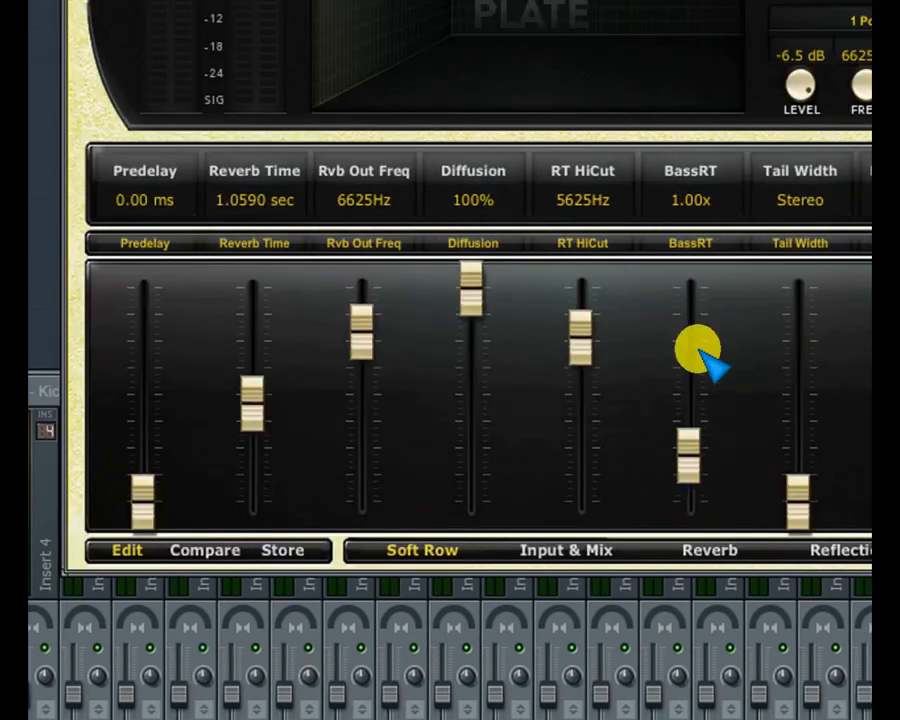
click(820, 556)
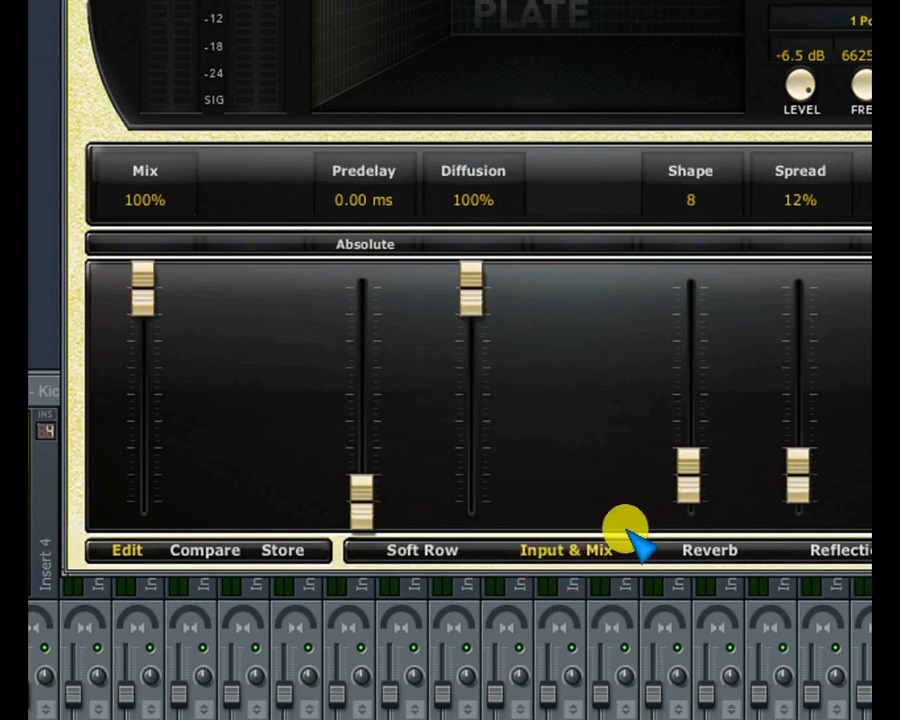
click(712, 556)
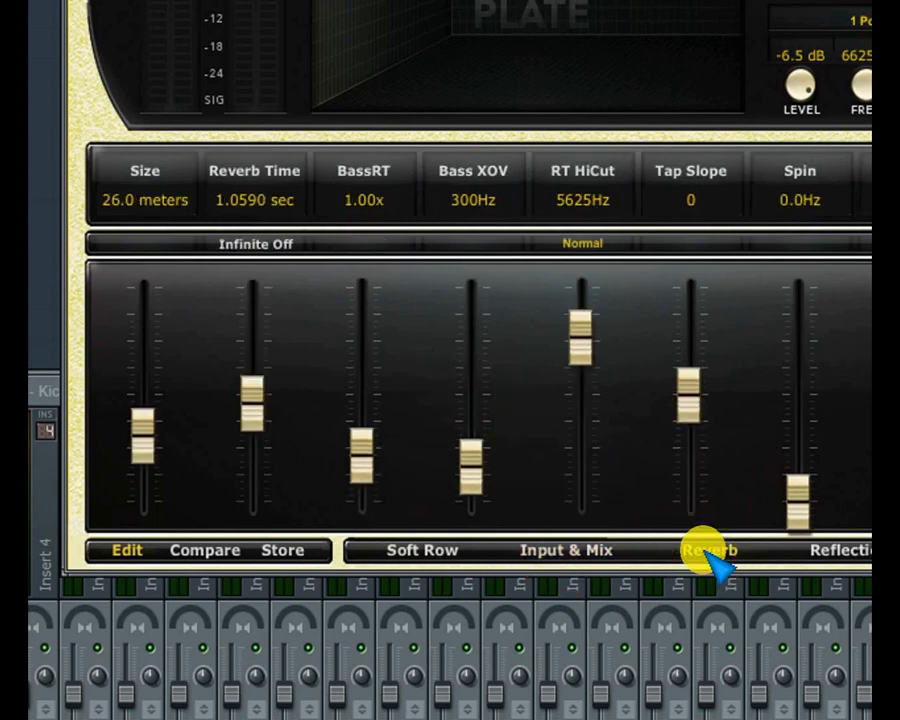
click(578, 245)
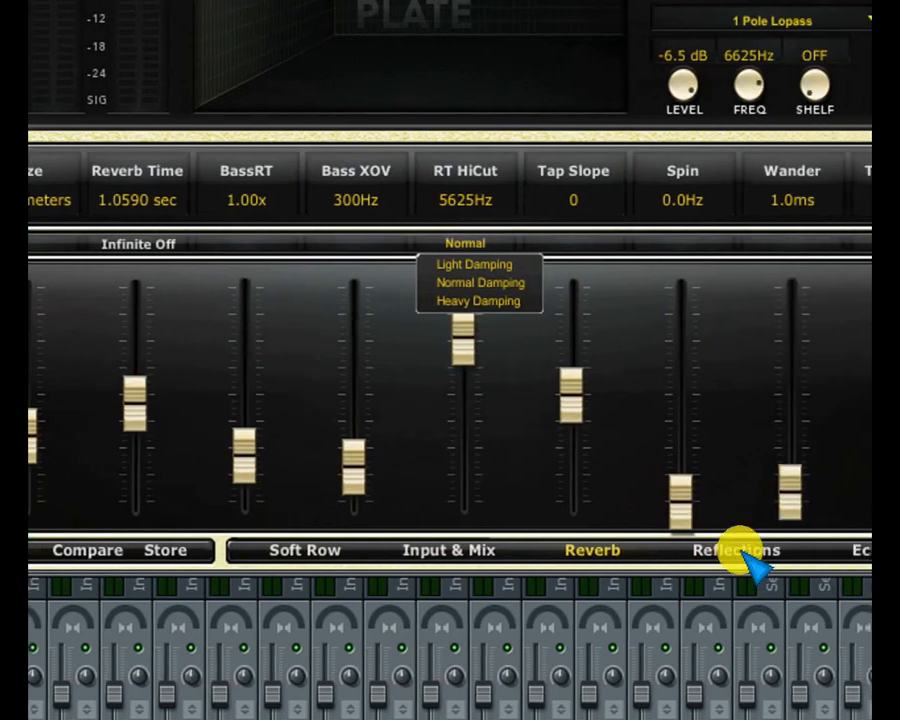
- Show the Plate's Reflections and Echoes pages, and try the Inverted switches of the right and left echo feedback
click(858, 550)
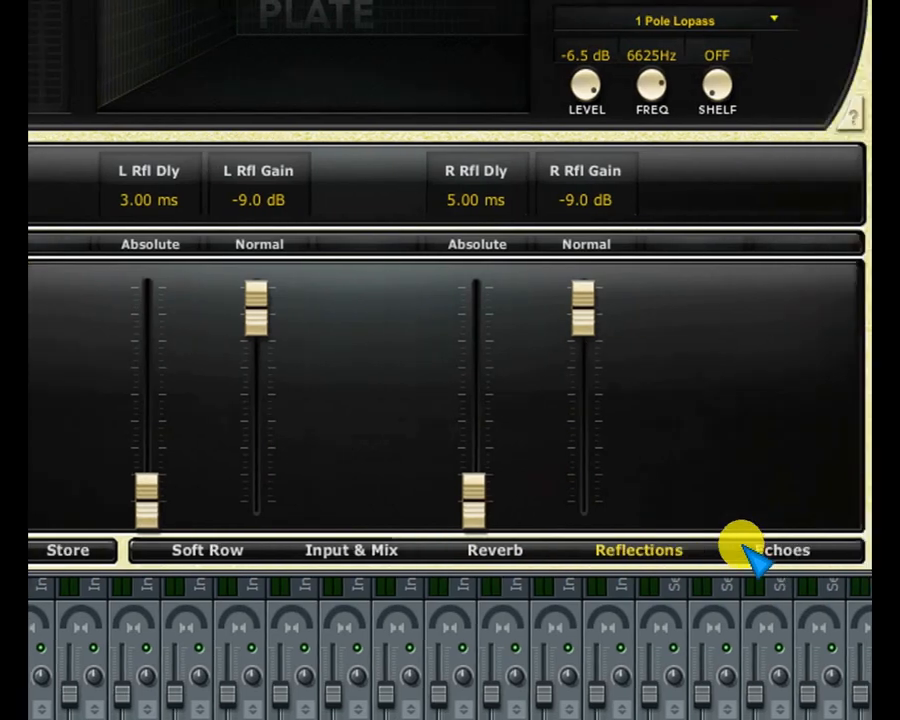
click(878, 550)
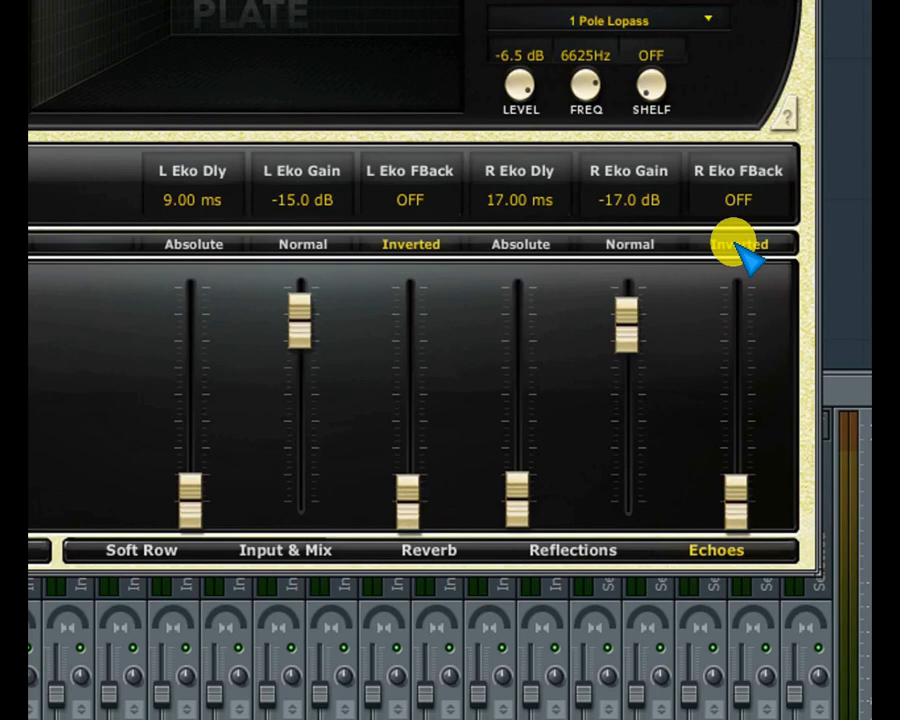
click(735, 244)
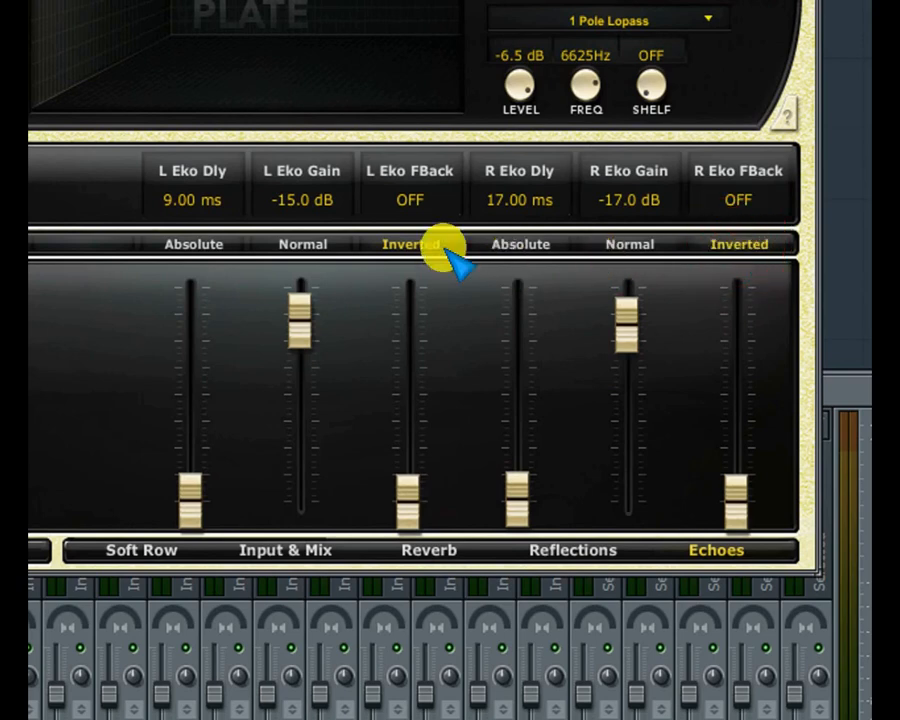
click(410, 244)
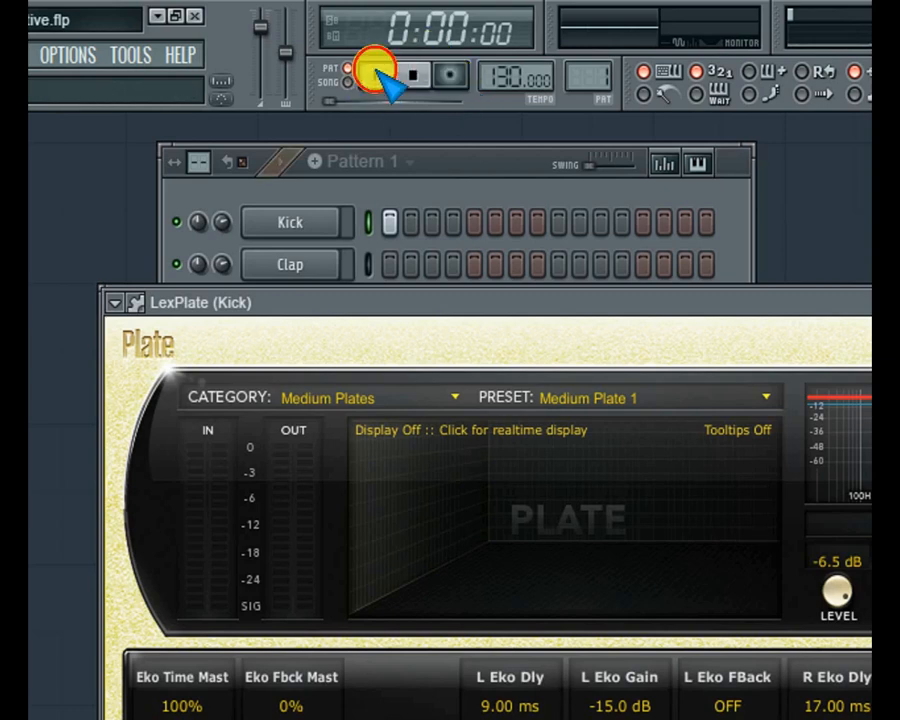
- Play the pattern and switch the Plate's real-time display through Multiband and Frequency to Impulse
click(378, 73)
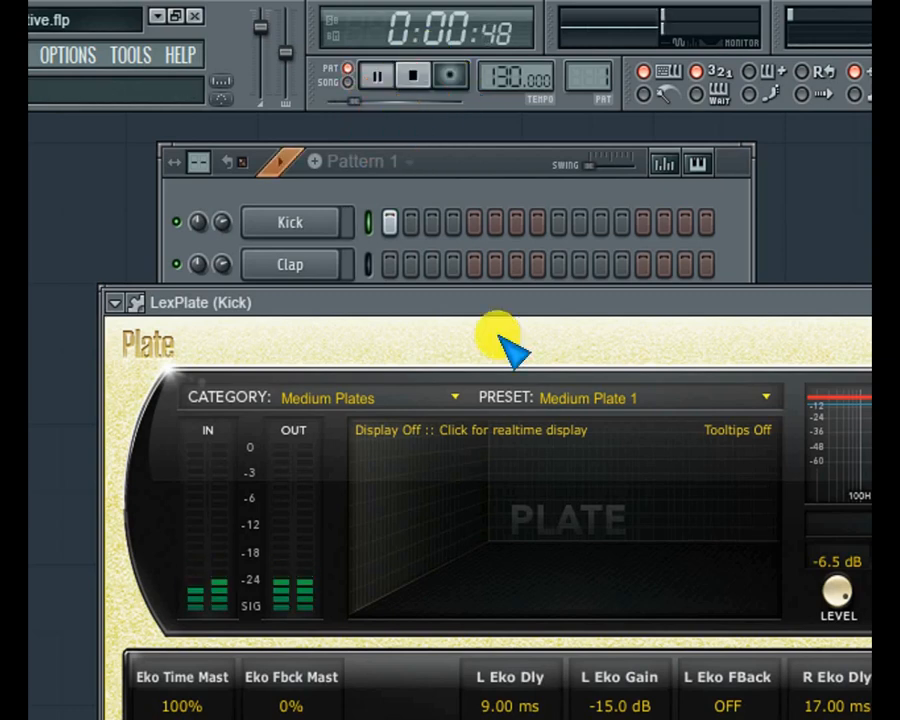
click(548, 523)
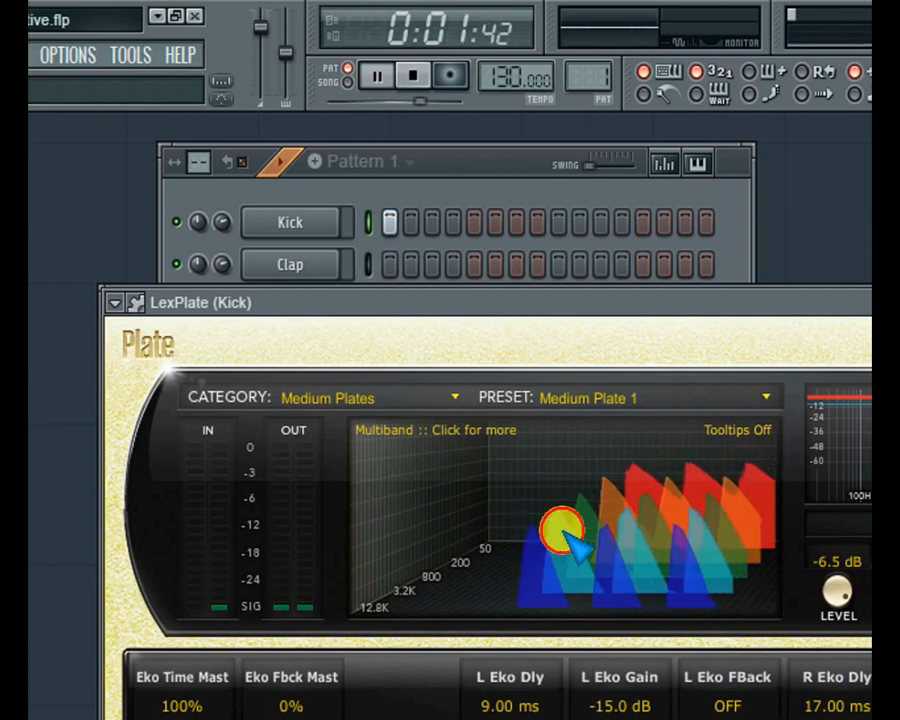
click(563, 537)
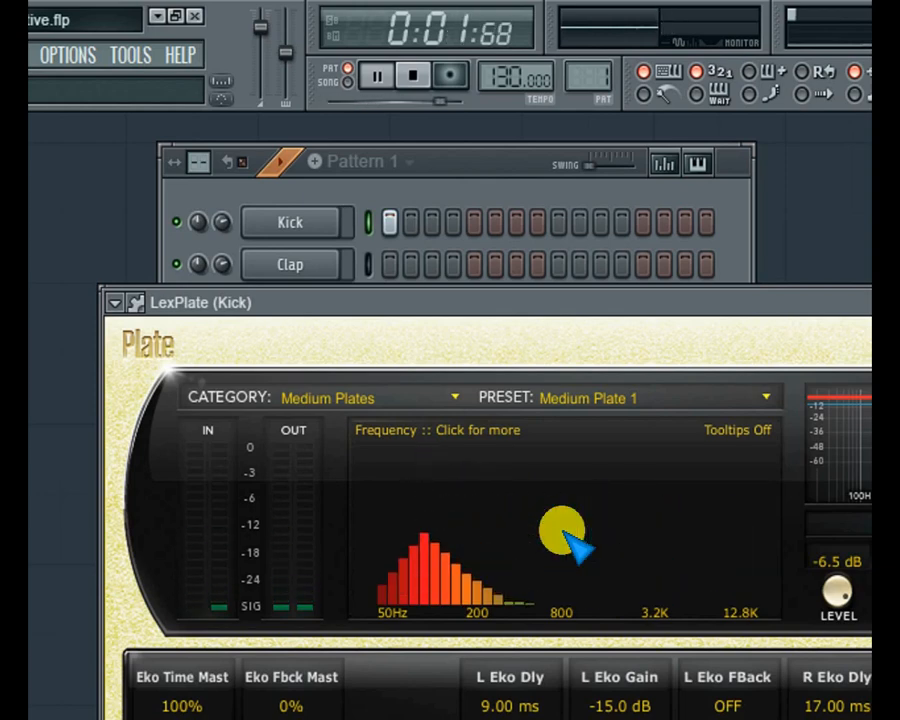
click(564, 537)
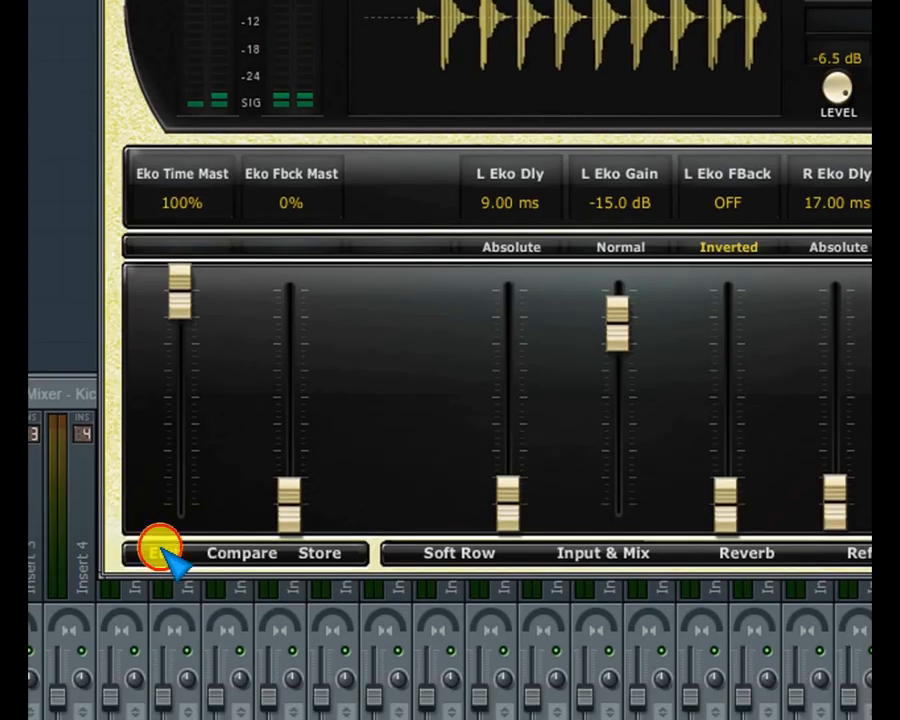
- Hide and reopen the Plate's edit pages, and examine the parameters assignable to its Soft Row sliders during playback
click(158, 551)
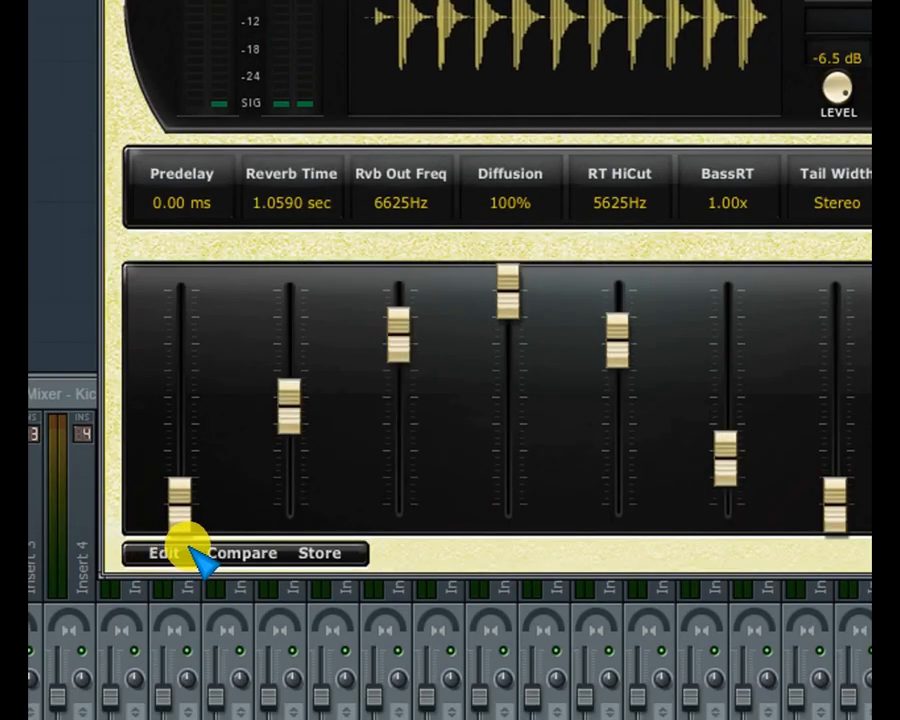
click(174, 556)
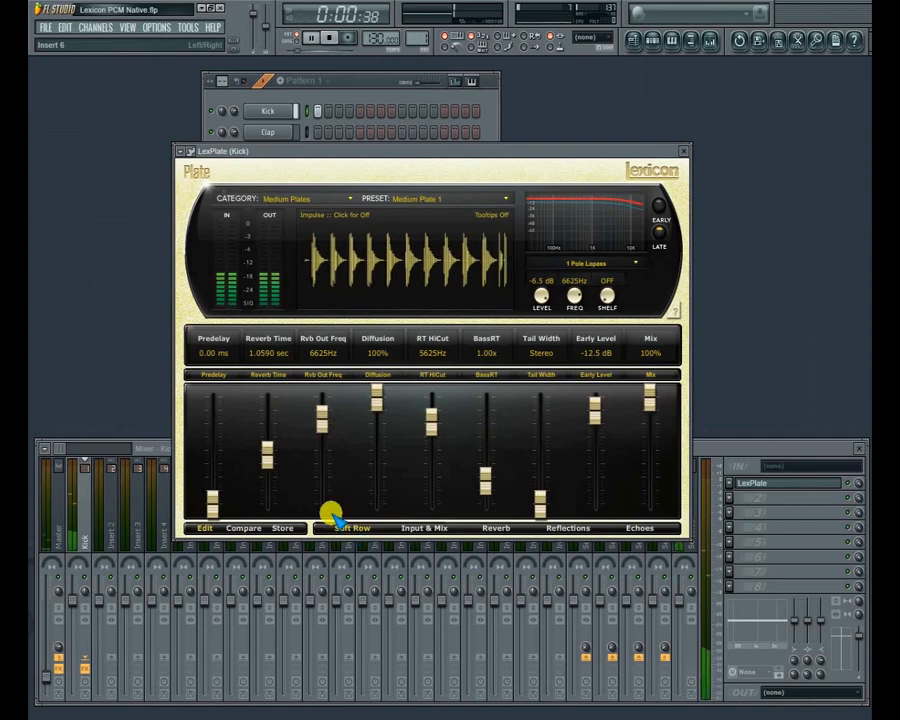
click(211, 374)
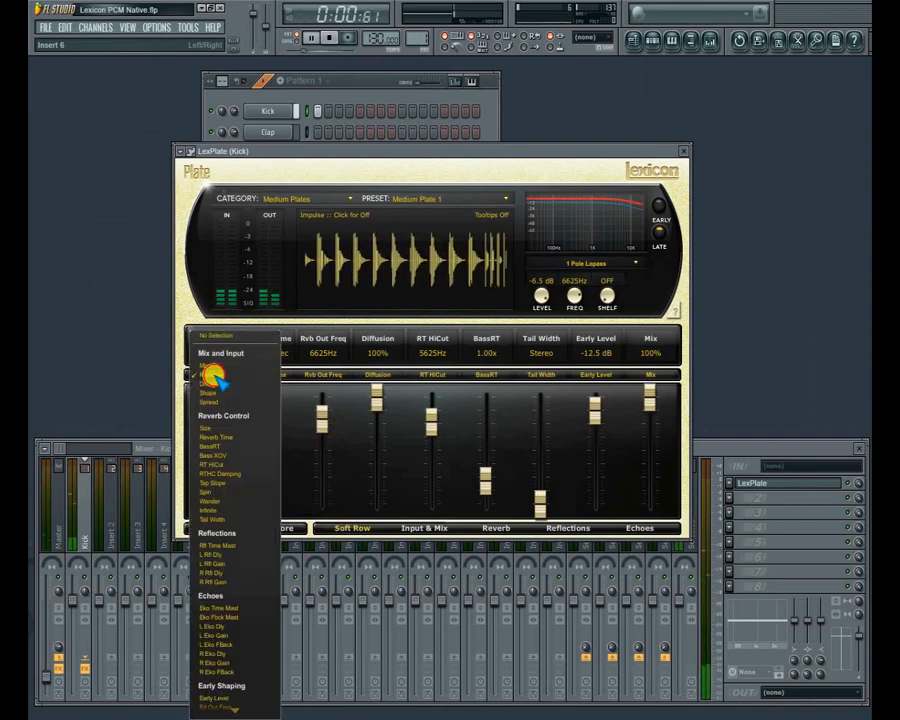
click(322, 380)
click(380, 374)
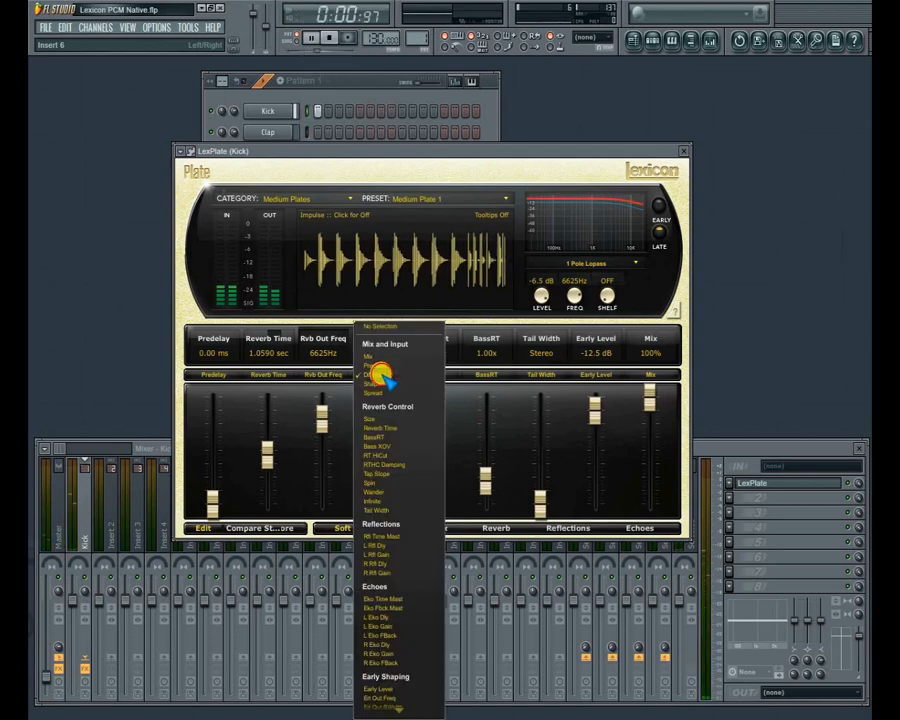
click(487, 375)
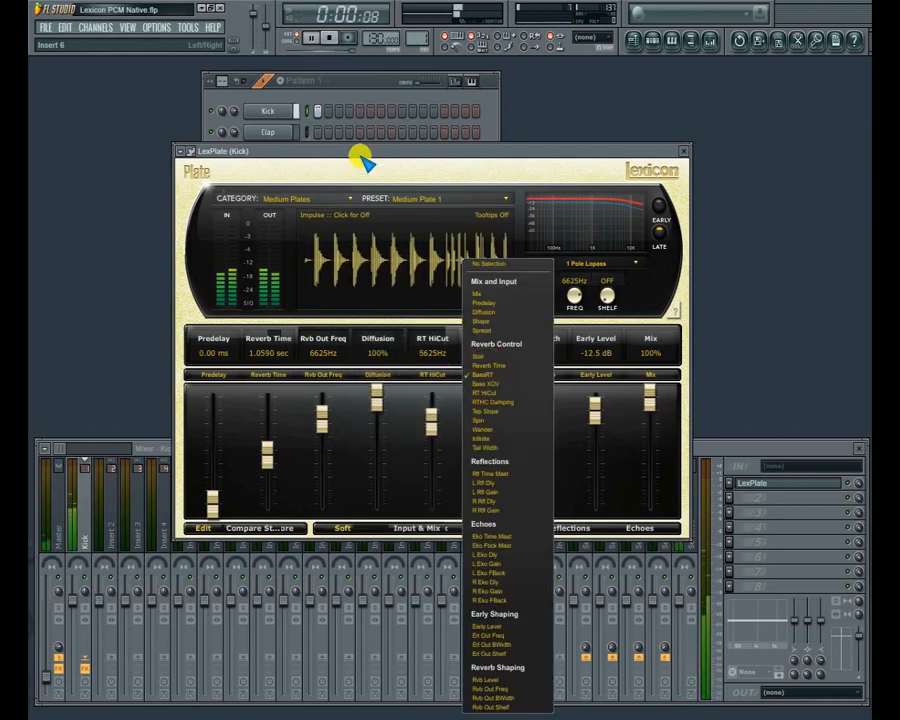
click(335, 502)
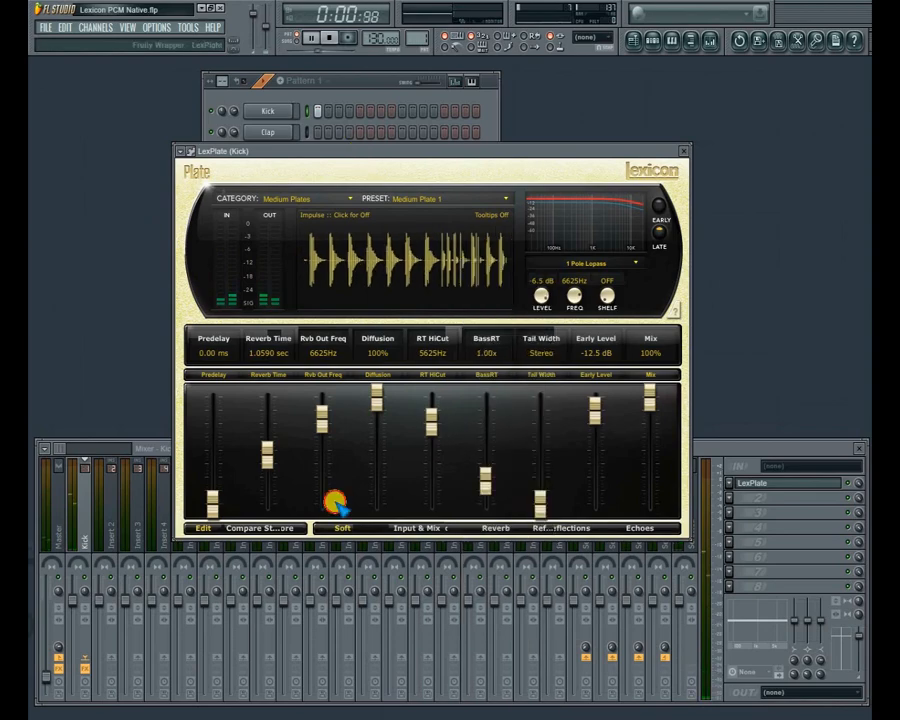